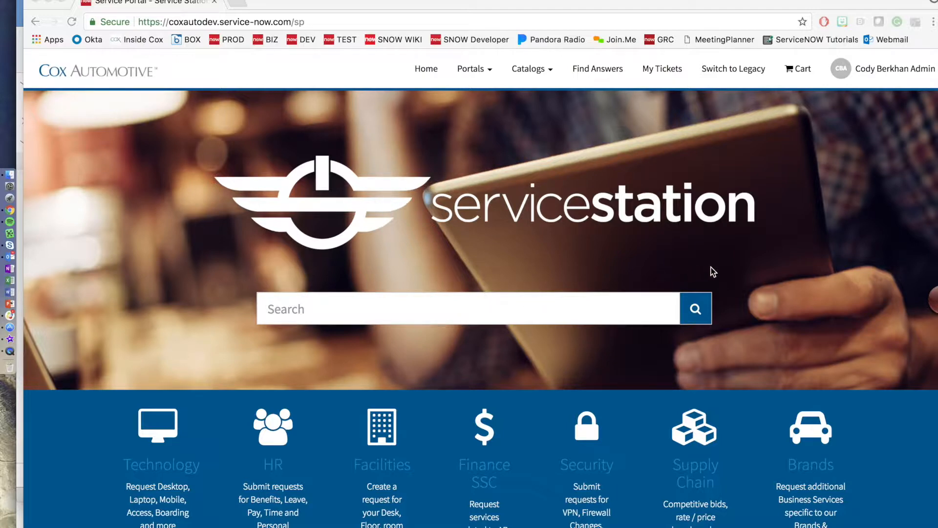
Step: Open the Brands / Solutions catalog from the Brands tile on the Service Station home page
{"action": "left_click", "coordinate": [810, 472]}
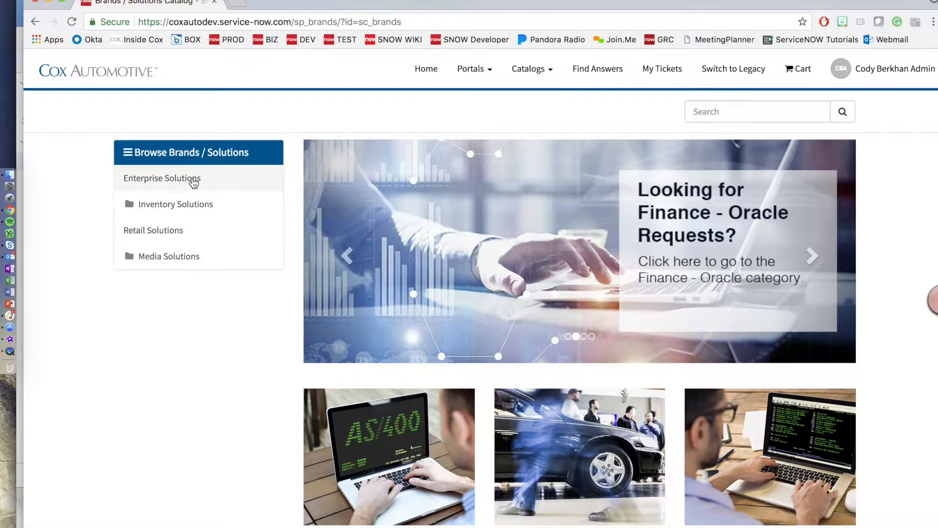
Step: Open the CAPG - Team Member & Contractor Request item under Enterprise Solutions and review the form
{"action": "left_click", "coordinate": [169, 182]}
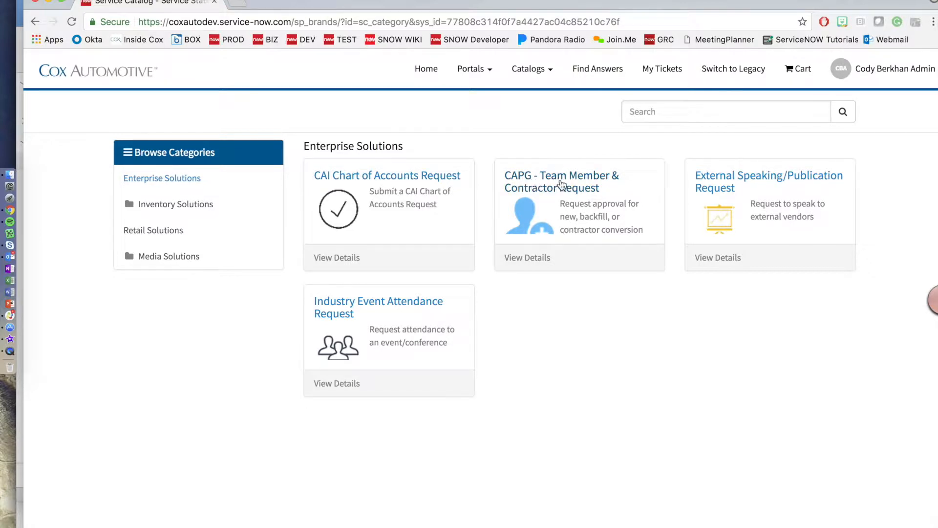
{"action": "left_click", "coordinate": [565, 180]}
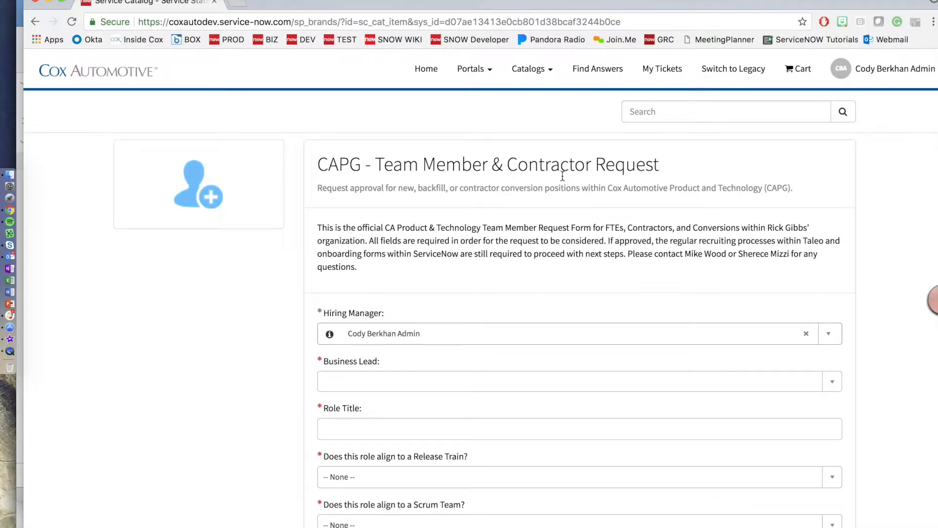
{"action": "scroll", "coordinate": [501, 198], "scroll_direction": "down", "scroll_amount": 4}
{"action": "scroll", "coordinate": [501, 197], "scroll_direction": "down", "scroll_amount": 5}
{"action": "scroll", "coordinate": [501, 198], "scroll_direction": "up", "scroll_amount": 2}
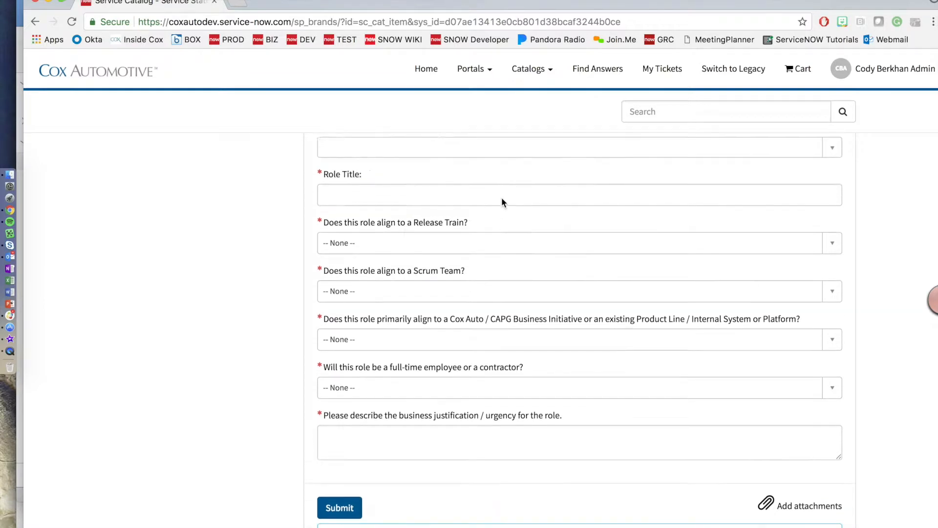
{"action": "scroll", "coordinate": [501, 202], "scroll_direction": "up", "scroll_amount": 5}
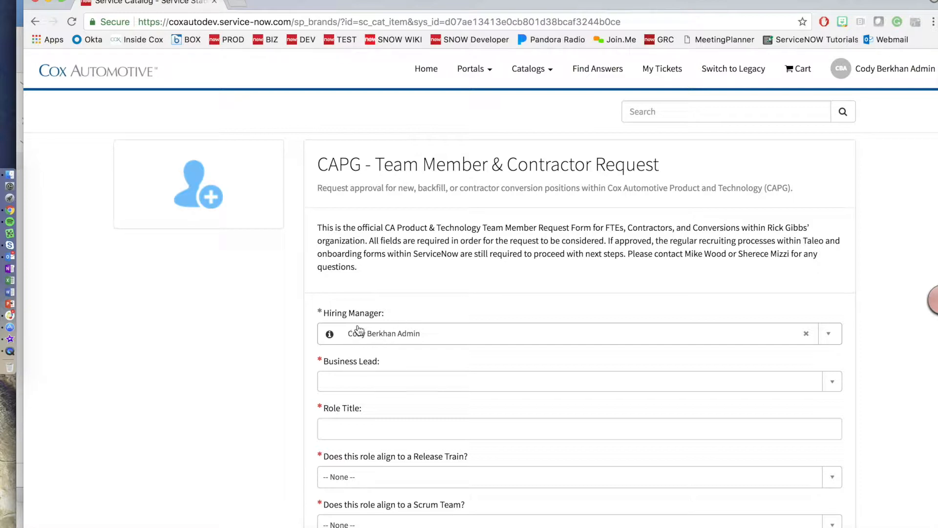
Step: Replace the default admin Hiring Manager by searching for and selecting the hiring manager's name
{"action": "left_click", "coordinate": [434, 332]}
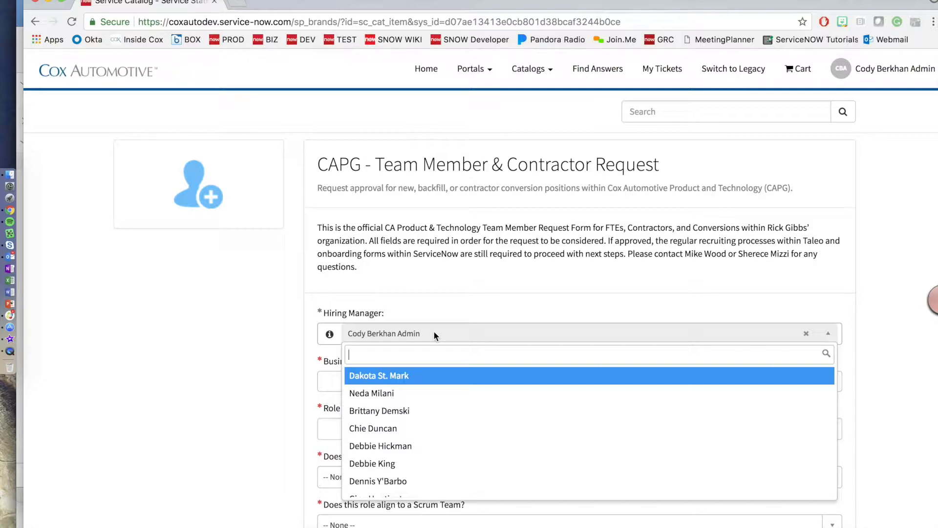
{"action": "left_click", "coordinate": [803, 333]}
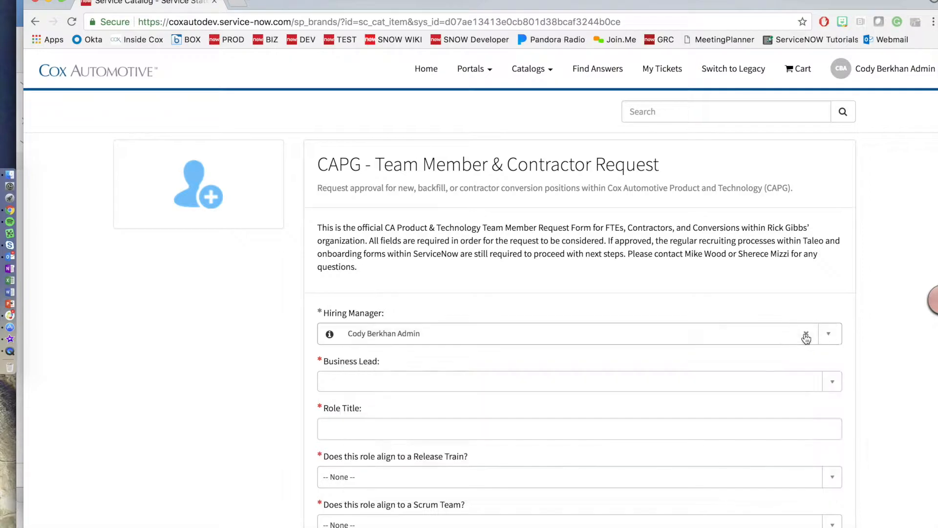
{"action": "left_click", "coordinate": [805, 333]}
{"action": "left_click", "coordinate": [544, 335]}
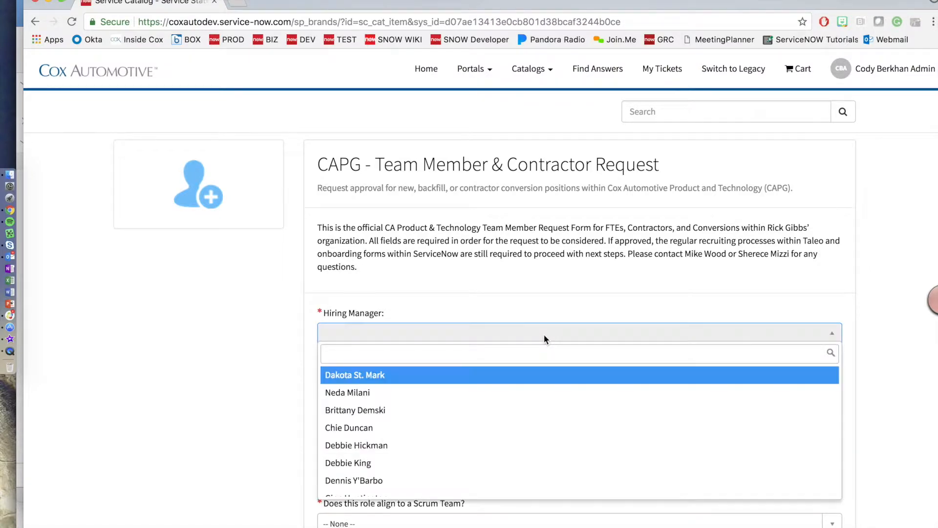
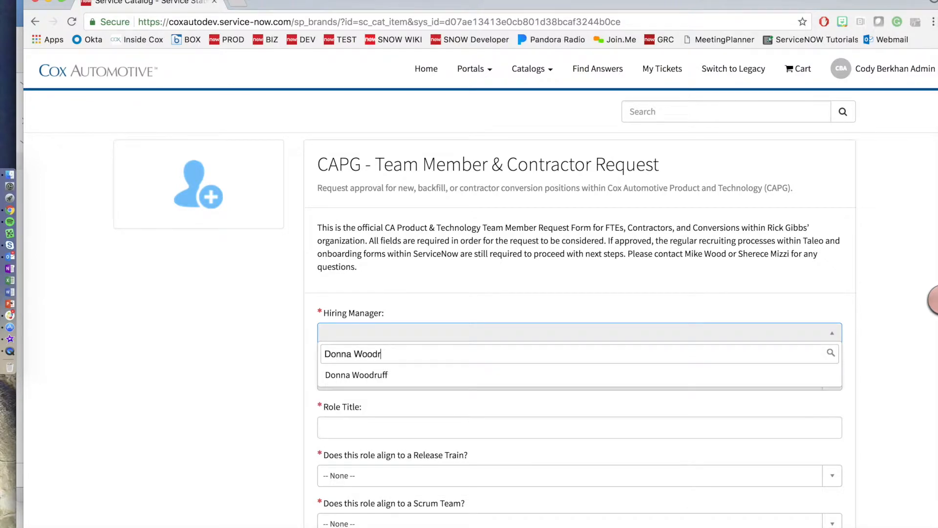
{"action": "key", "text": "Return"}
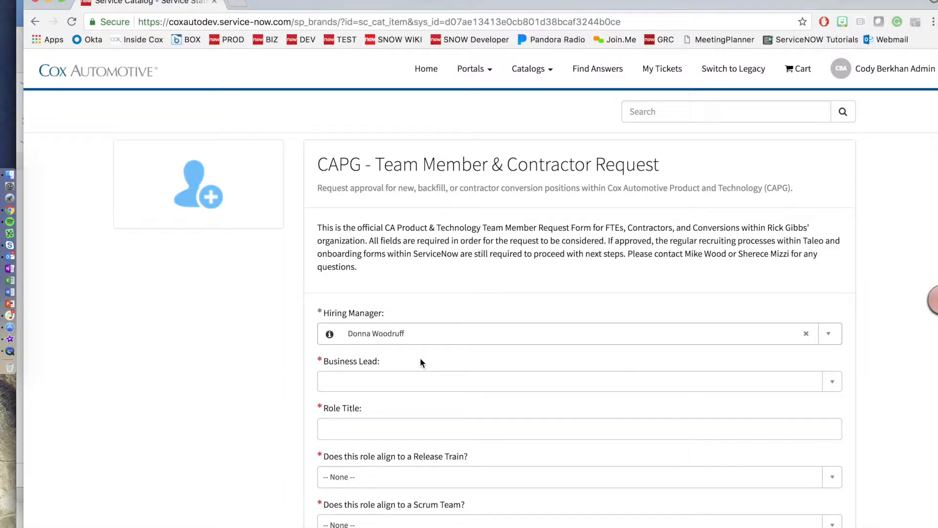
{"action": "scroll", "coordinate": [420, 362], "scroll_direction": "down", "scroll_amount": 1}
Step: Search the Business Lead dropdown for the business lead's name and select them
{"action": "left_click", "coordinate": [838, 372]}
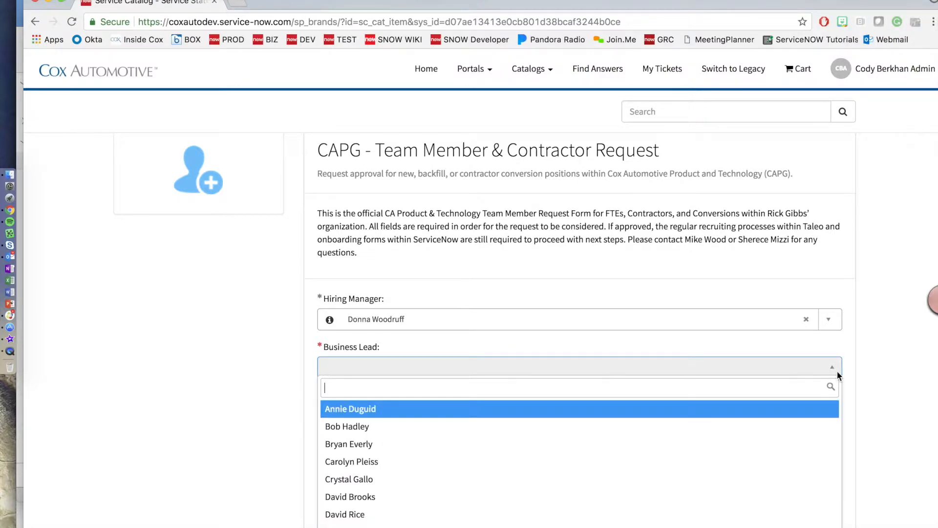
{"action": "type", "text": "Mark S"}
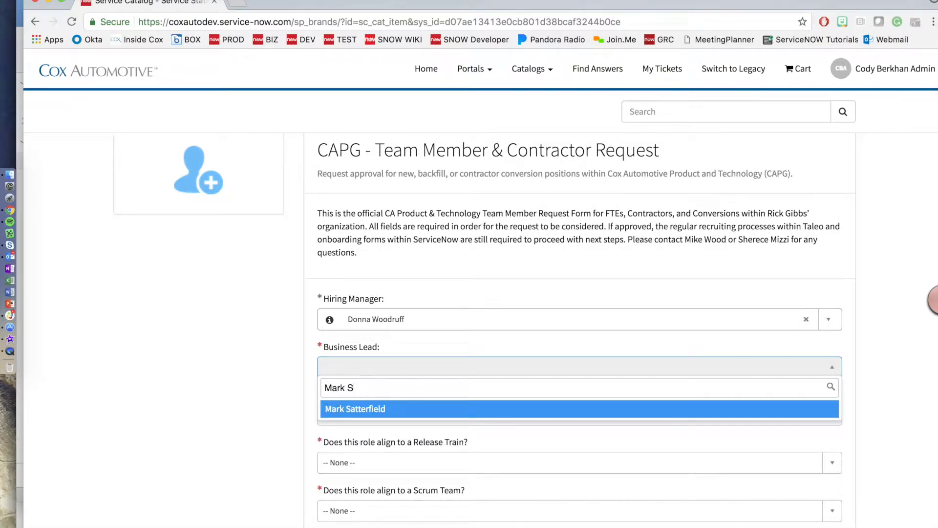
{"action": "key", "text": "Return"}
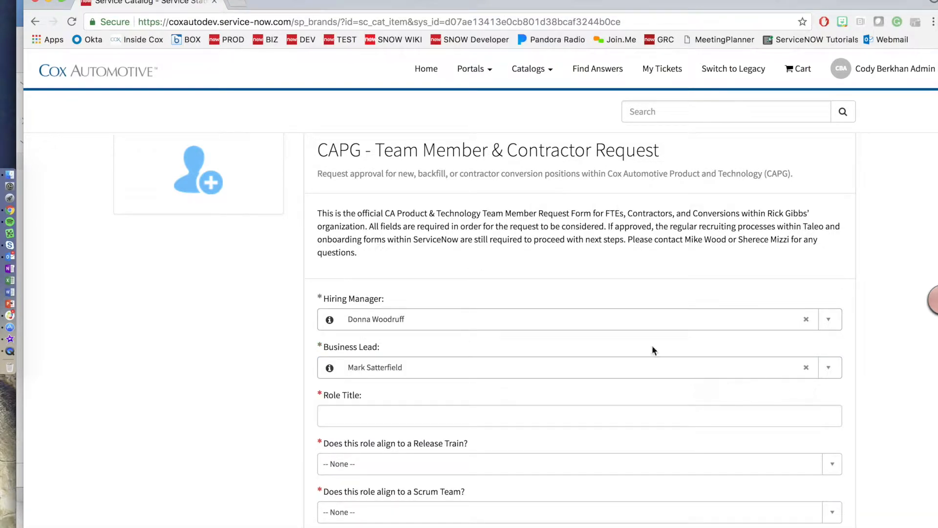
{"action": "scroll", "coordinate": [589, 342], "scroll_direction": "down", "scroll_amount": 3}
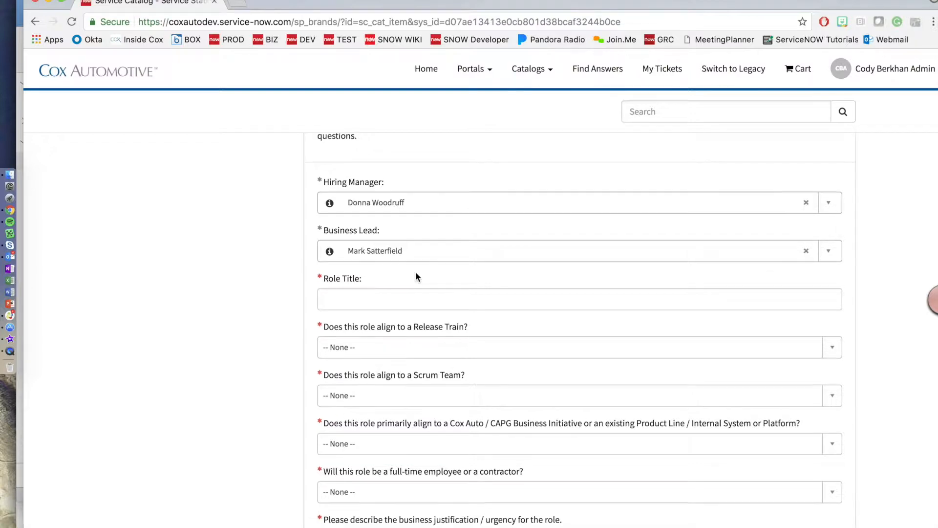
{"action": "scroll", "coordinate": [415, 272], "scroll_direction": "down", "scroll_amount": 2}
Step: Enter Software Engineer as the Role Title
{"action": "left_click", "coordinate": [349, 244]}
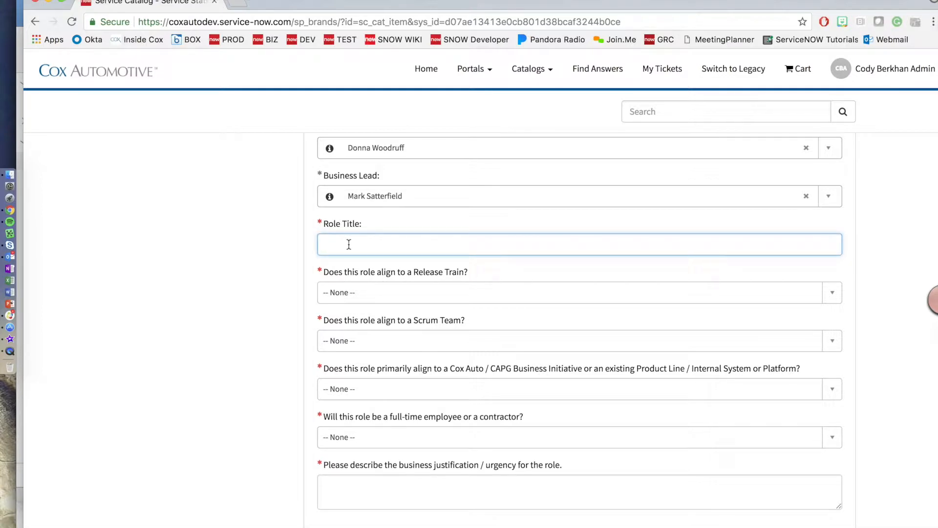
{"action": "type", "text": "Software Engineer"}
{"action": "key", "text": "Tab"}
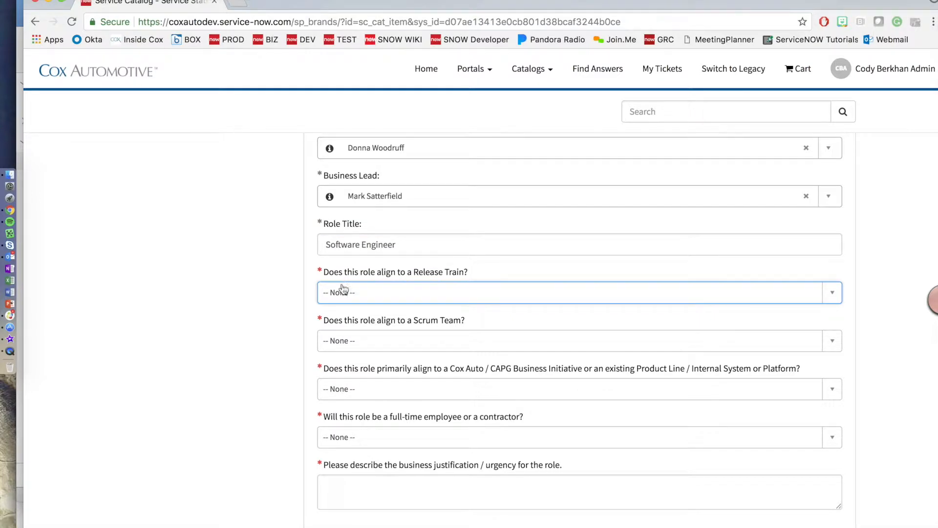
Step: Answer the Release Train question No, after briefly choosing Yes
{"action": "scroll", "coordinate": [712, 295], "scroll_direction": "down", "scroll_amount": 1}
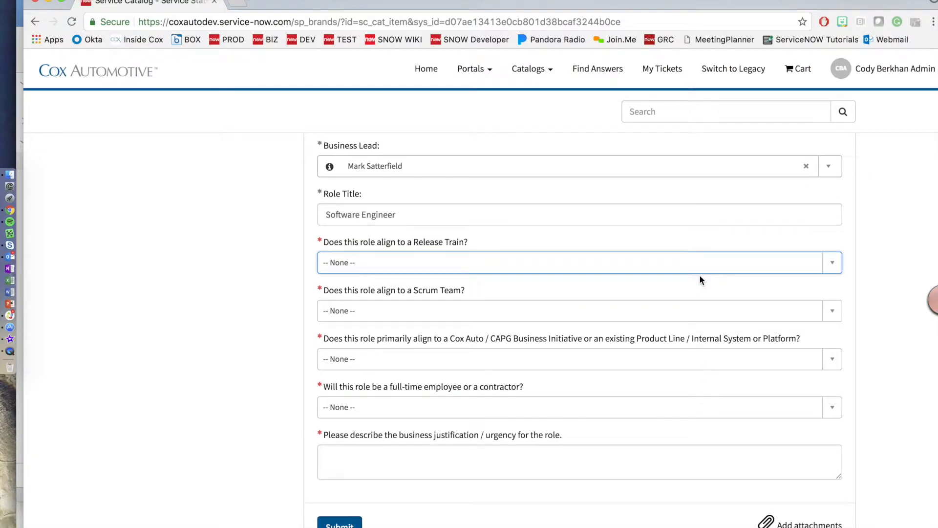
{"action": "left_click", "coordinate": [829, 267]}
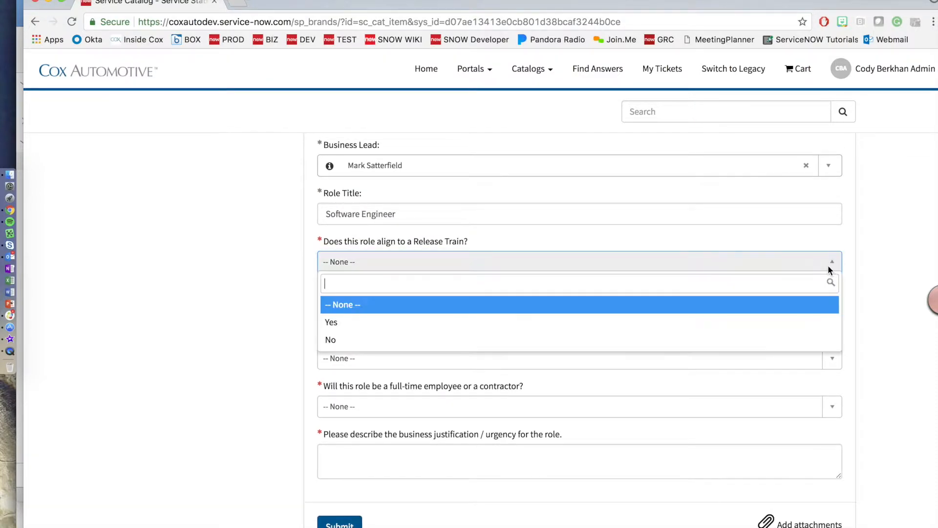
{"action": "left_click", "coordinate": [344, 322]}
{"action": "left_click", "coordinate": [337, 316]}
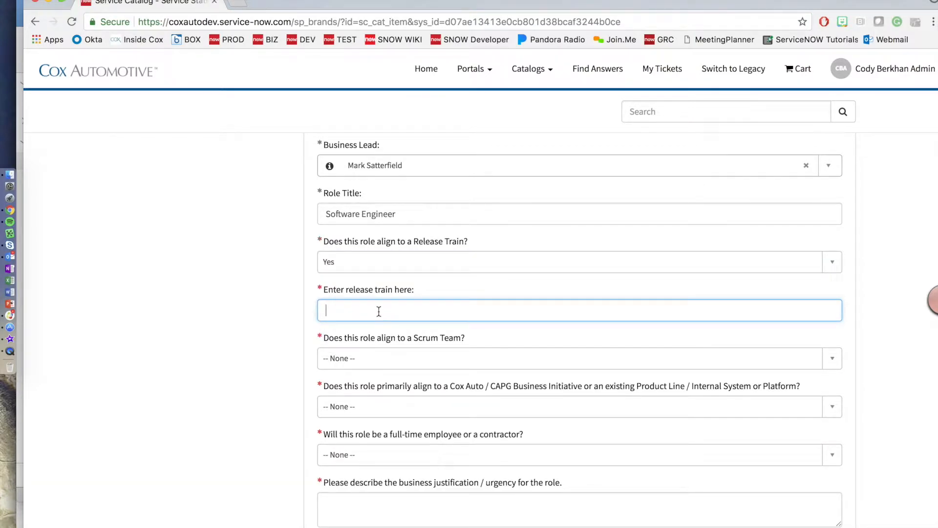
{"action": "left_click", "coordinate": [828, 267]}
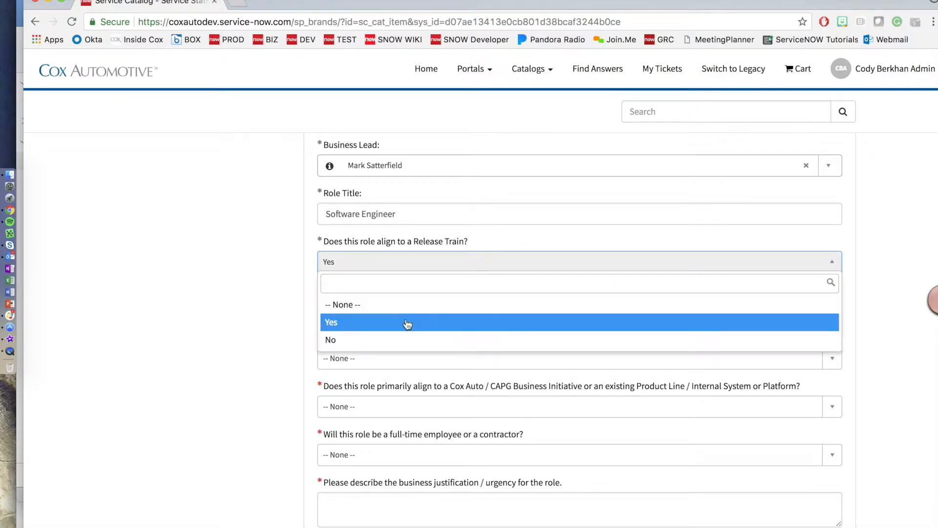
{"action": "left_click", "coordinate": [384, 339]}
{"action": "scroll", "coordinate": [464, 300], "scroll_direction": "down", "scroll_amount": 2}
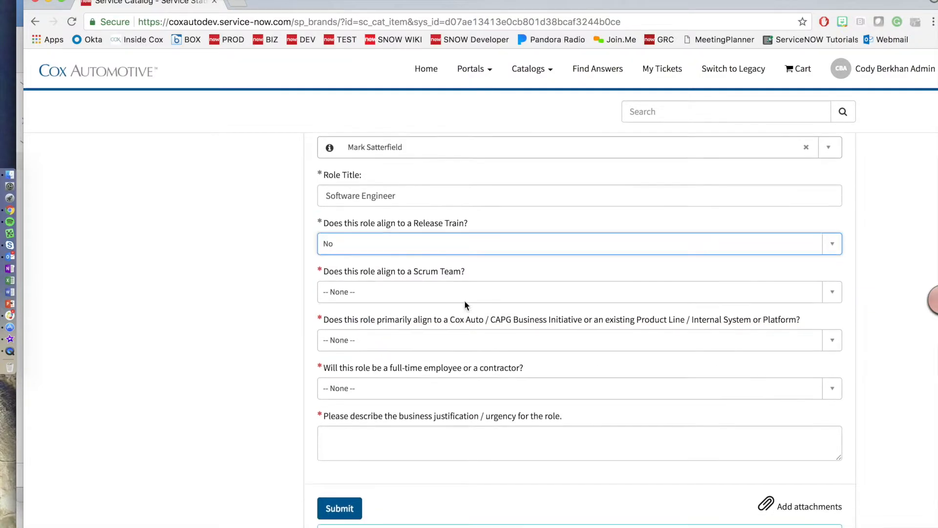
{"action": "scroll", "coordinate": [508, 281], "scroll_direction": "down", "scroll_amount": 2}
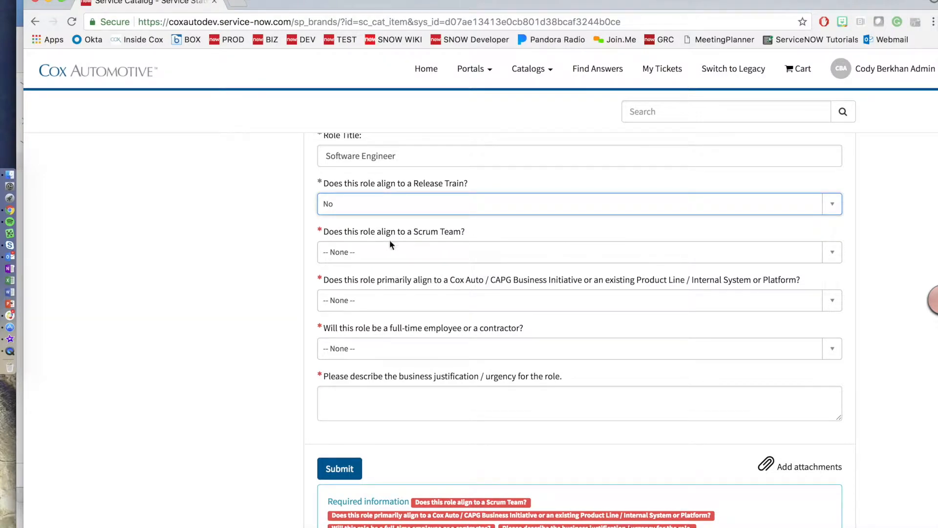
Step: Set the Scrum Team question to No, reverting an initial Yes answer
{"action": "left_click", "coordinate": [830, 254]}
{"action": "left_click", "coordinate": [387, 313]}
{"action": "scroll", "coordinate": [385, 316], "scroll_direction": "down", "scroll_amount": 1}
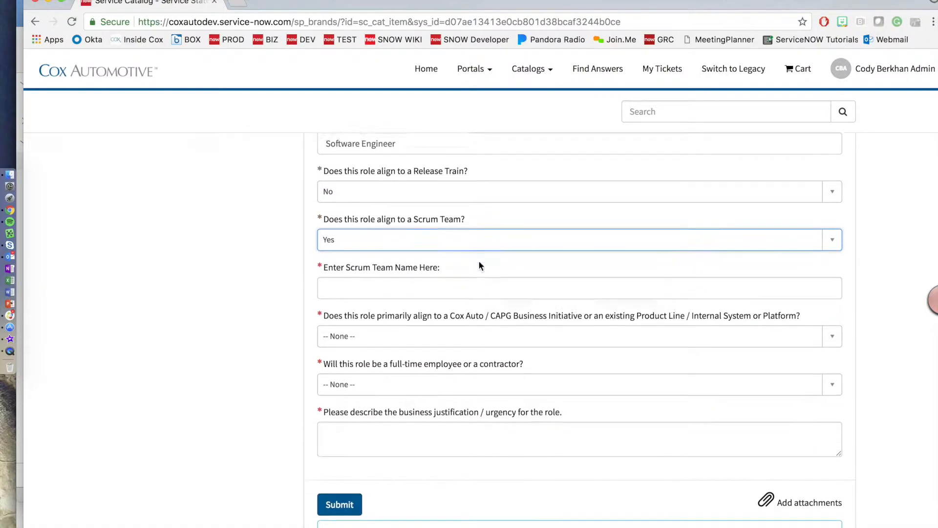
{"action": "left_click", "coordinate": [390, 268]}
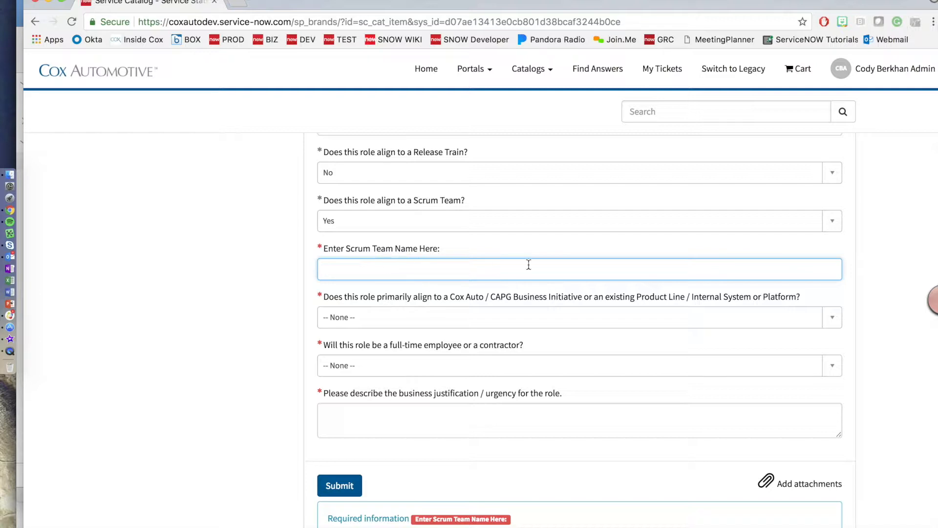
{"action": "left_click", "coordinate": [835, 221]}
{"action": "left_click", "coordinate": [513, 298]}
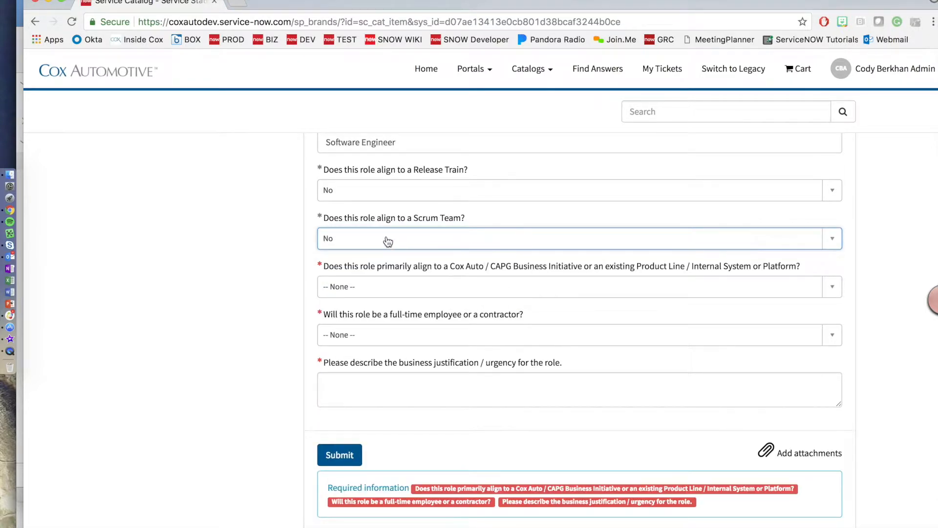
{"action": "scroll", "coordinate": [408, 236], "scroll_direction": "down", "scroll_amount": 1}
Step: Try Cox Auto / CAPG Business Initiative alignment and browse the business initiatives list without choosing
{"action": "left_click", "coordinate": [836, 288]}
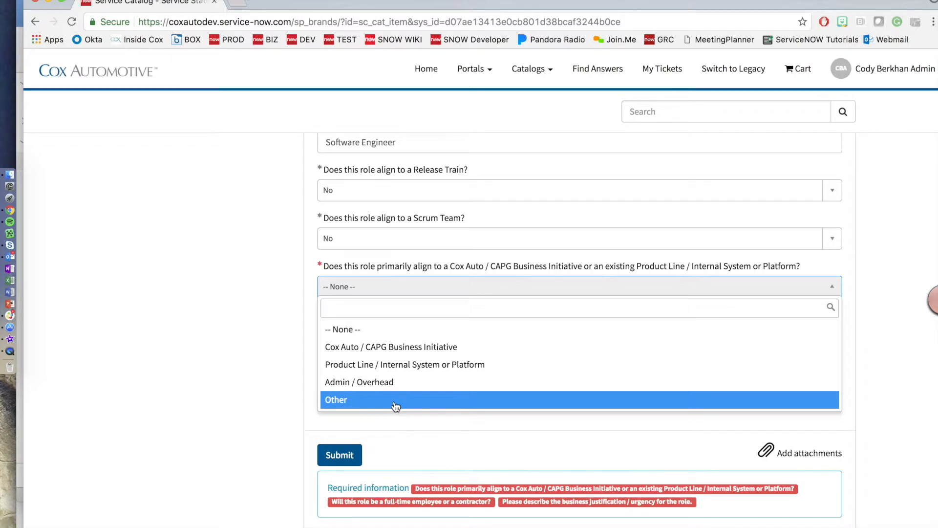
{"action": "left_click", "coordinate": [411, 347]}
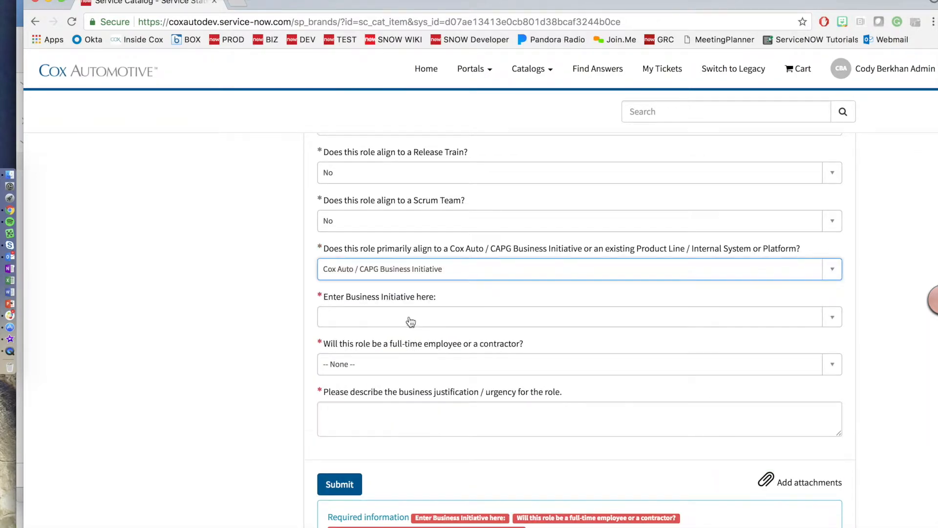
{"action": "scroll", "coordinate": [391, 322], "scroll_direction": "down", "scroll_amount": 2}
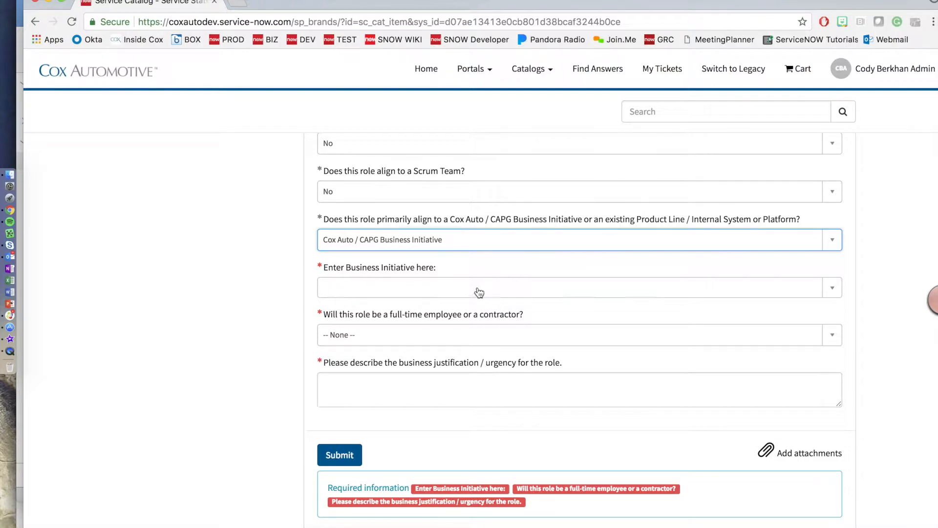
{"action": "left_click", "coordinate": [830, 291]}
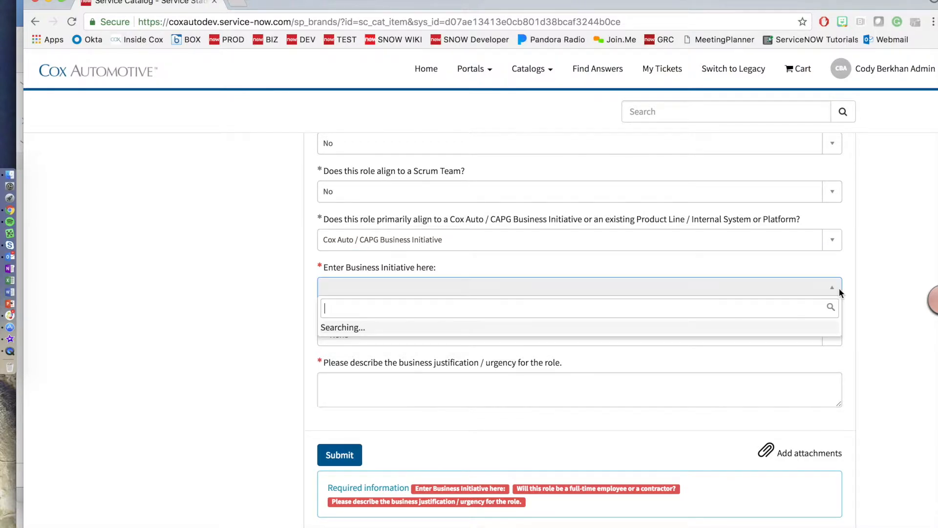
{"action": "scroll", "coordinate": [445, 342], "scroll_direction": "down", "scroll_amount": 3}
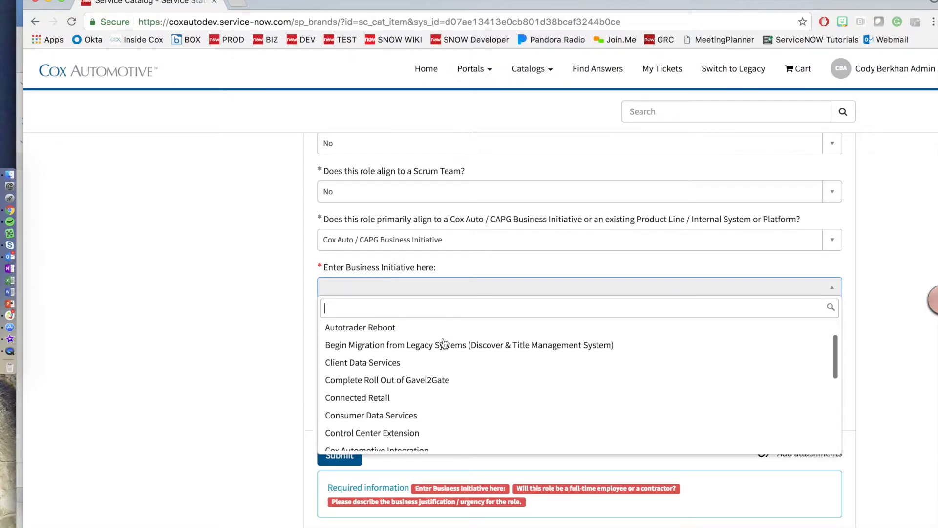
{"action": "scroll", "coordinate": [444, 341], "scroll_direction": "down", "scroll_amount": 5}
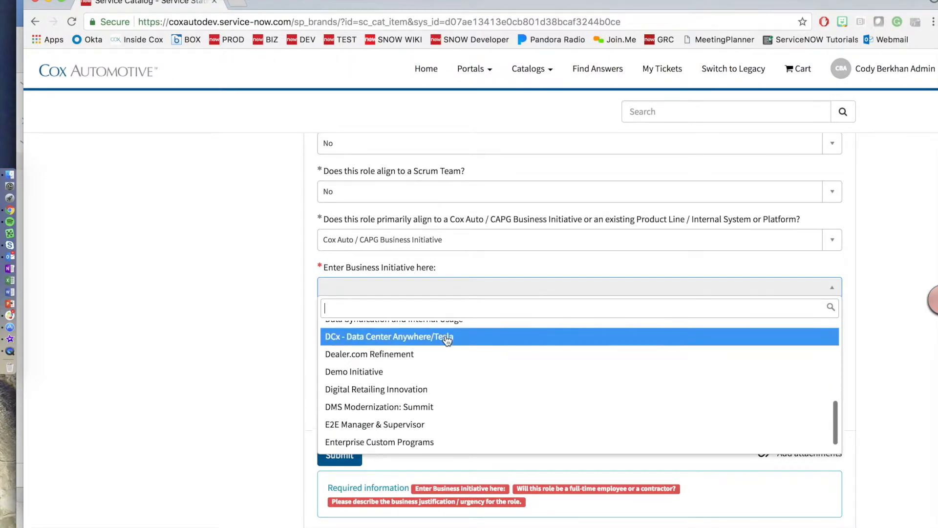
{"action": "scroll", "coordinate": [446, 345], "scroll_direction": "down", "scroll_amount": 6}
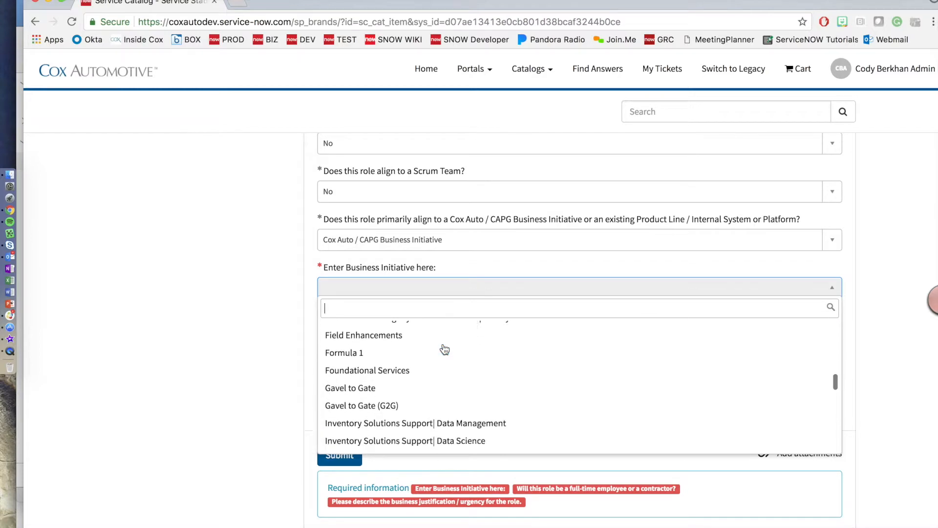
{"action": "scroll", "coordinate": [445, 351], "scroll_direction": "down", "scroll_amount": 8}
{"action": "scroll", "coordinate": [443, 353], "scroll_direction": "up", "scroll_amount": 2}
{"action": "scroll", "coordinate": [444, 353], "scroll_direction": "up", "scroll_amount": 15}
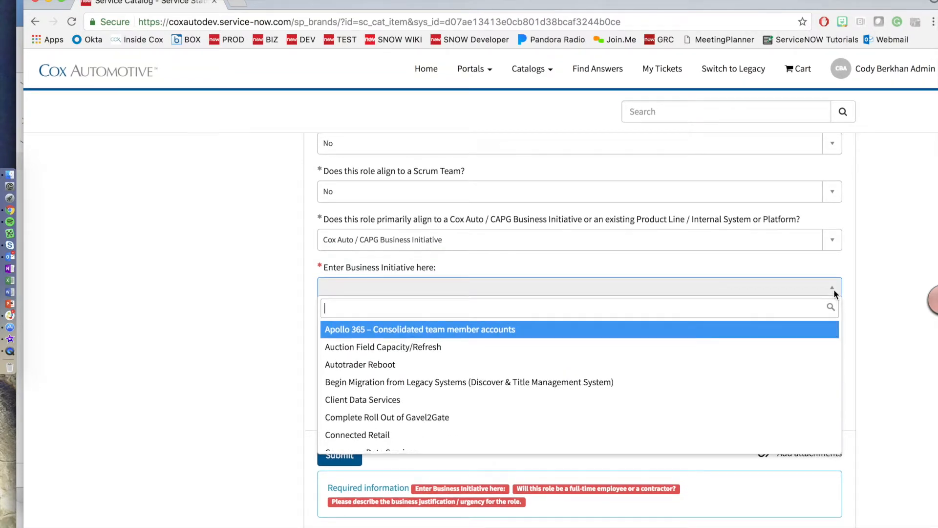
{"action": "left_click", "coordinate": [834, 289]}
Step: Change the role alignment to Other and specify Test in the 'If Other' field
{"action": "left_click", "coordinate": [524, 239]}
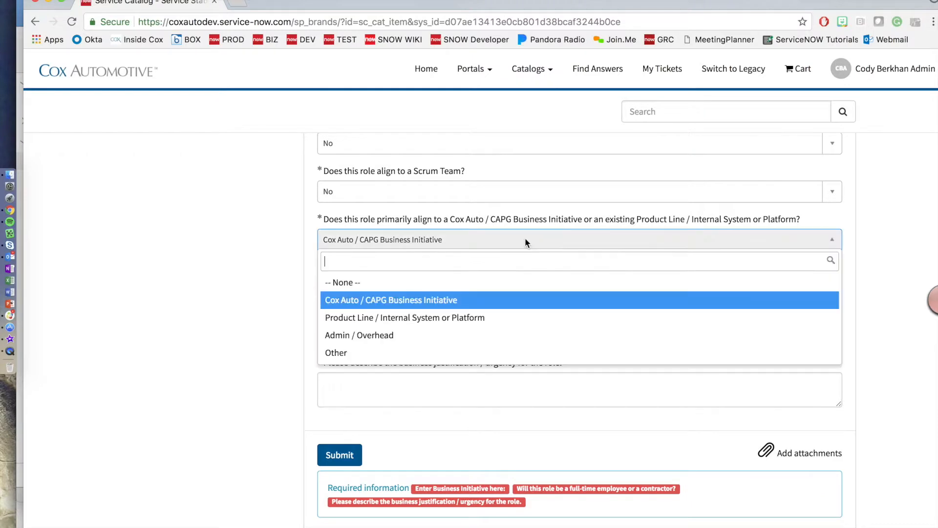
{"action": "left_click", "coordinate": [433, 323]}
{"action": "left_click", "coordinate": [386, 283]}
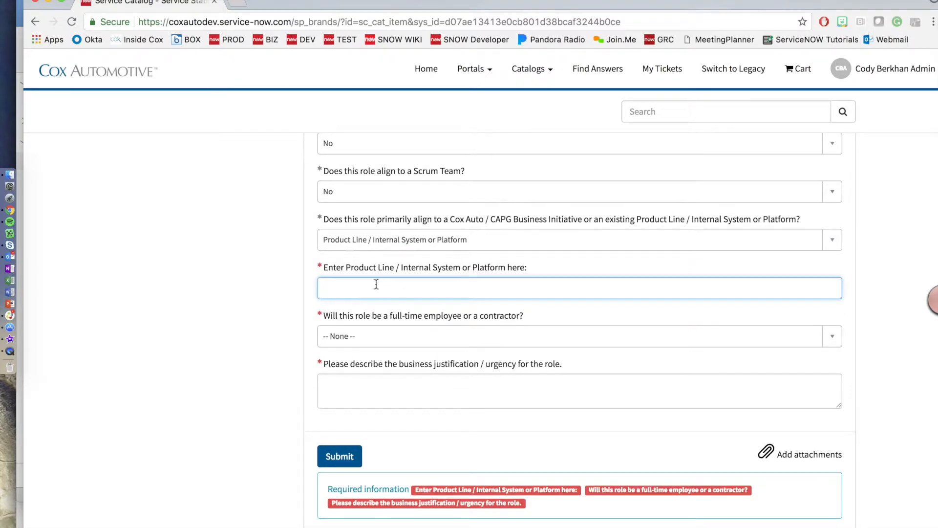
{"action": "left_click", "coordinate": [835, 242]}
{"action": "left_click", "coordinate": [397, 342]}
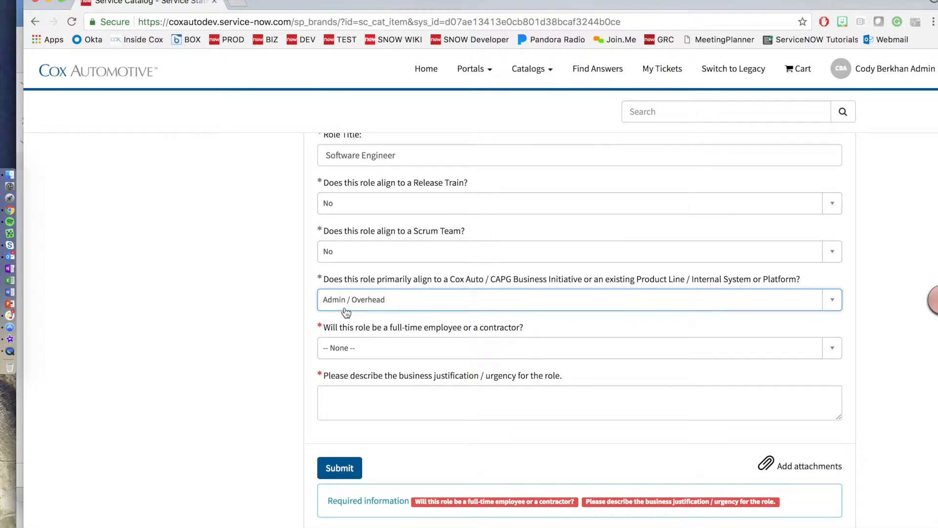
{"action": "left_click", "coordinate": [838, 304]}
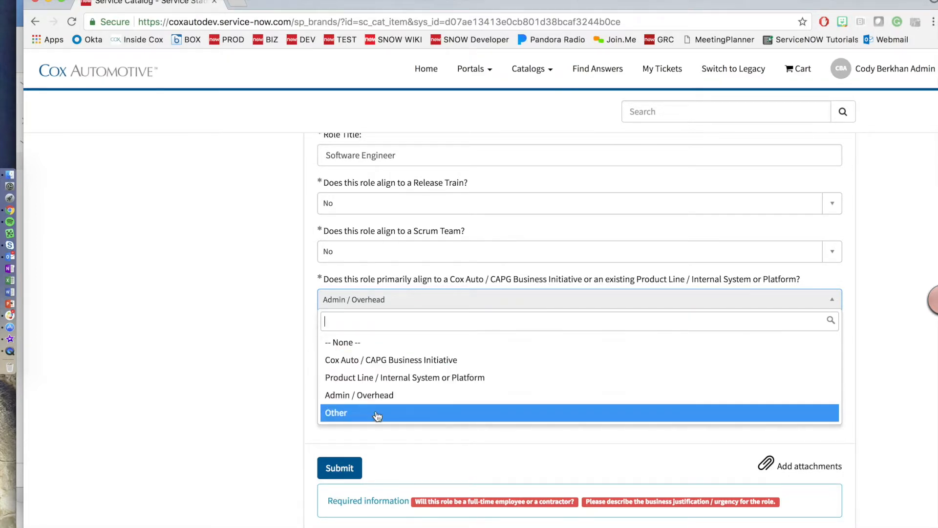
{"action": "left_click", "coordinate": [362, 412]}
{"action": "left_click", "coordinate": [356, 287]}
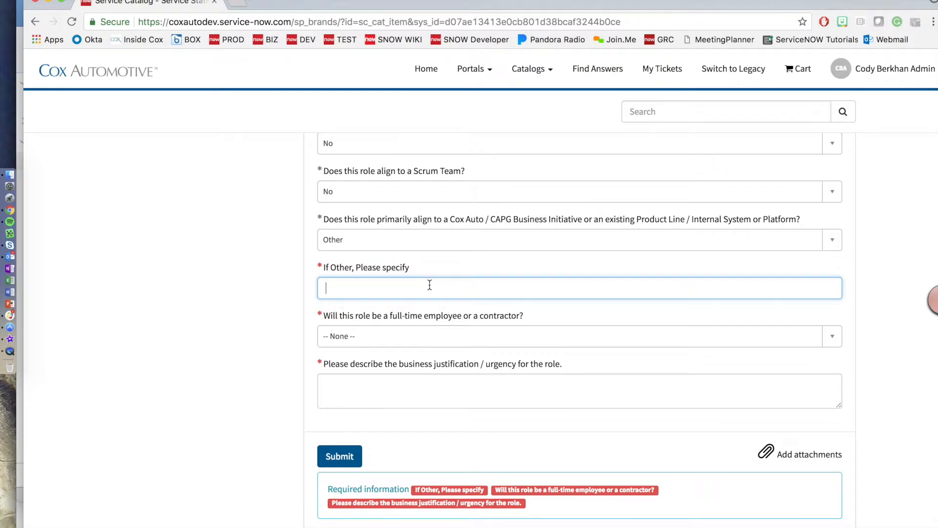
{"action": "type", "text": "Test"}
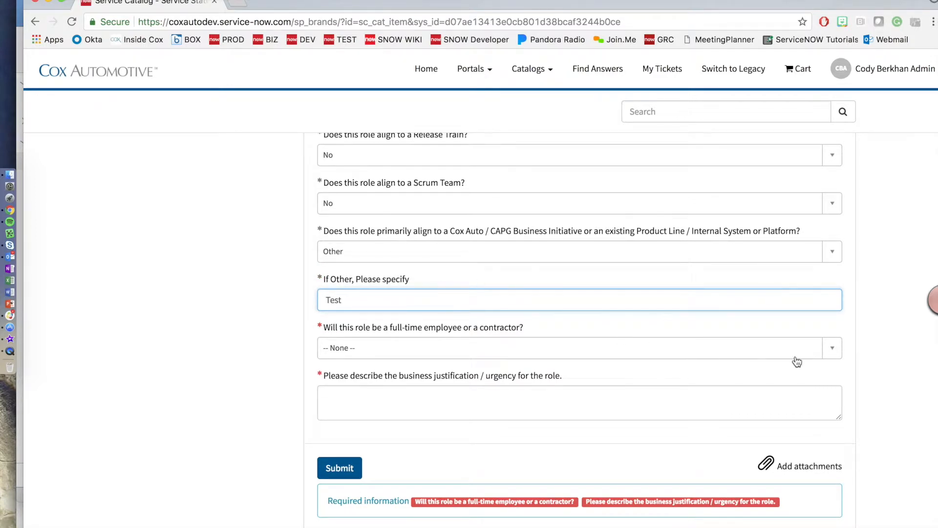
{"action": "left_click", "coordinate": [786, 328]}
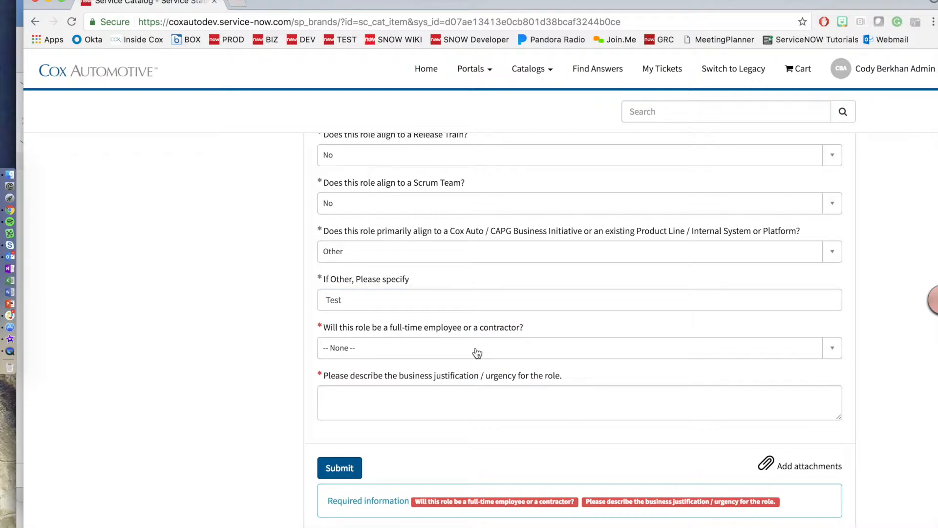
Step: Choose Full-Time Employee for the full-time or contractor question
{"action": "left_click", "coordinate": [834, 357]}
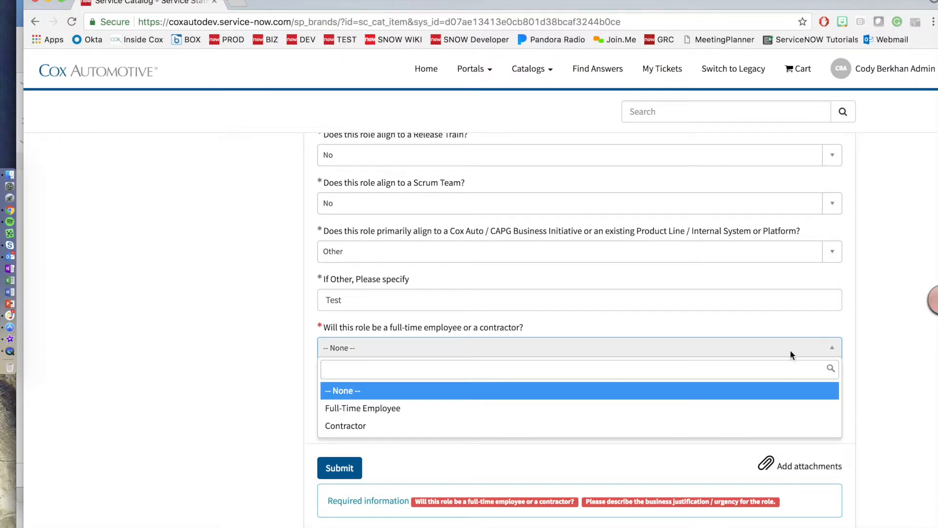
{"action": "left_click", "coordinate": [415, 409]}
{"action": "scroll", "coordinate": [479, 346], "scroll_direction": "down", "scroll_amount": 3}
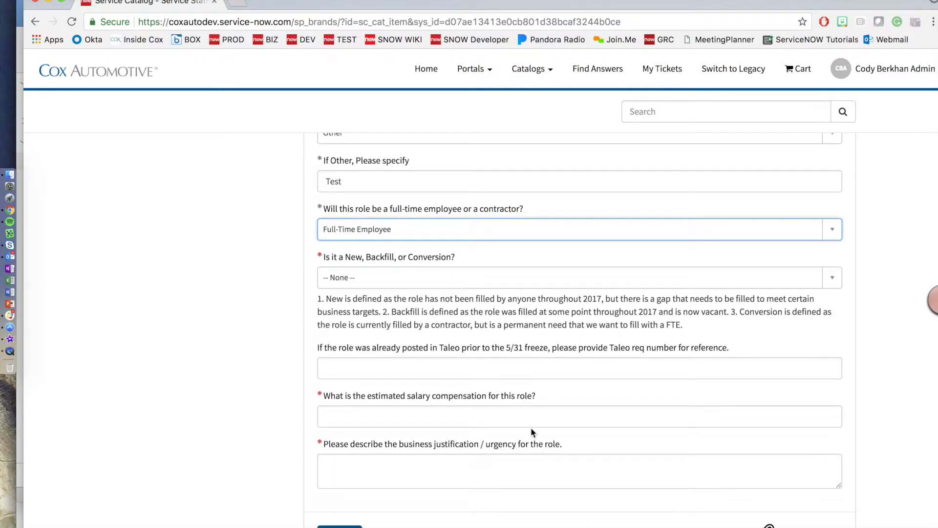
{"action": "left_click", "coordinate": [833, 280]}
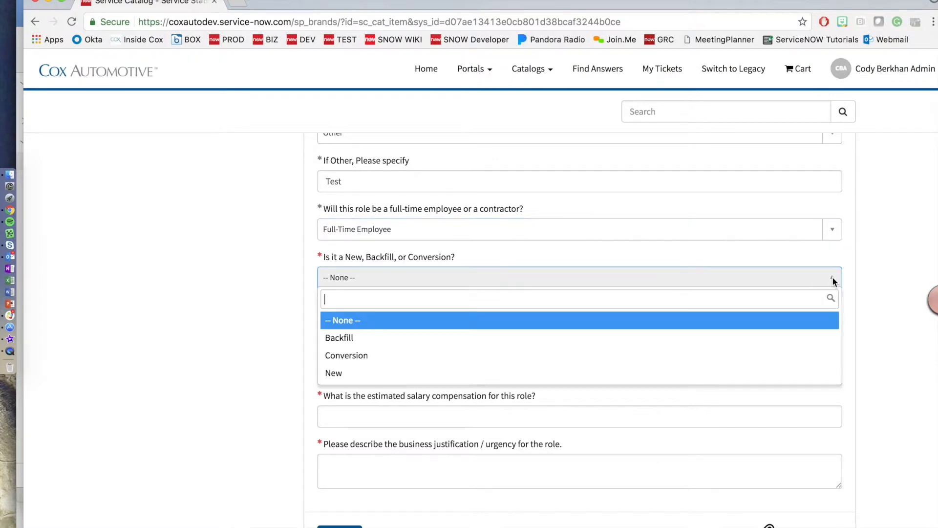
{"action": "left_click", "coordinate": [360, 338]}
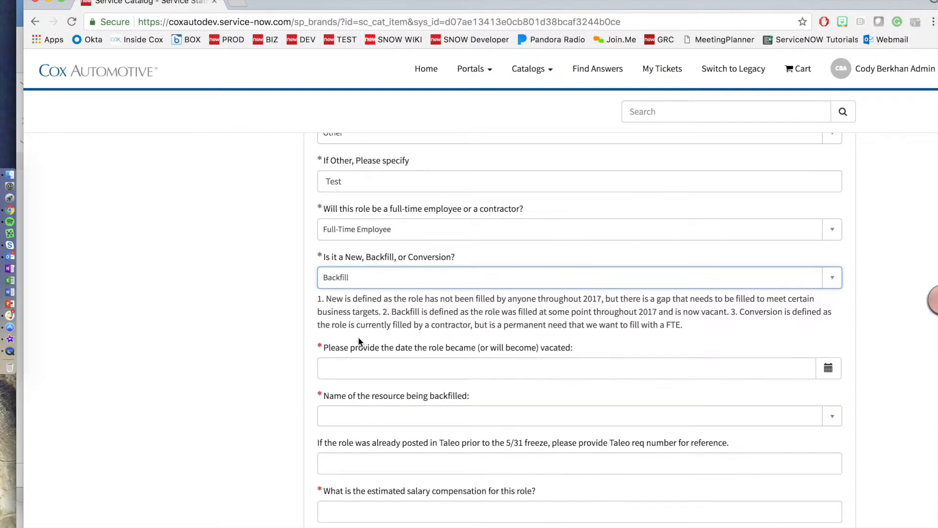
{"action": "scroll", "coordinate": [405, 337], "scroll_direction": "down", "scroll_amount": 3}
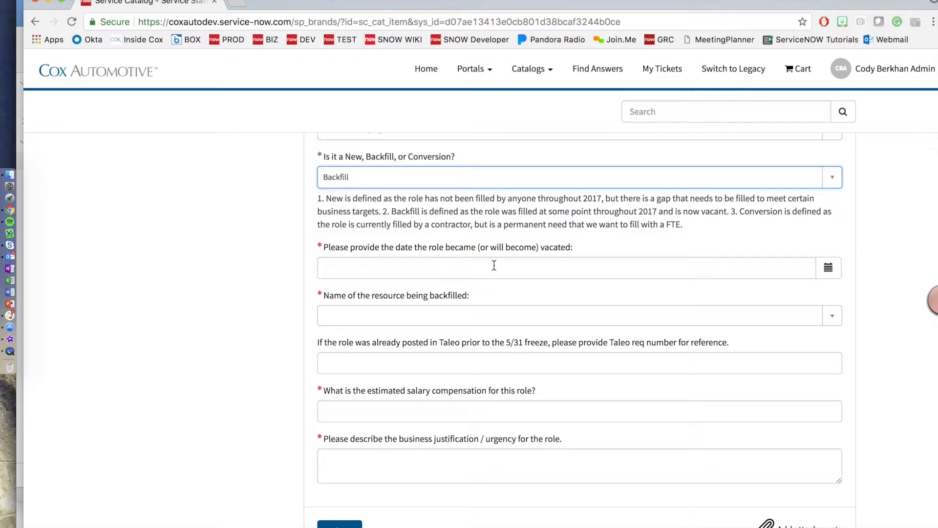
{"action": "scroll", "coordinate": [424, 302], "scroll_direction": "up", "scroll_amount": 1}
{"action": "scroll", "coordinate": [785, 243], "scroll_direction": "up", "scroll_amount": 5}
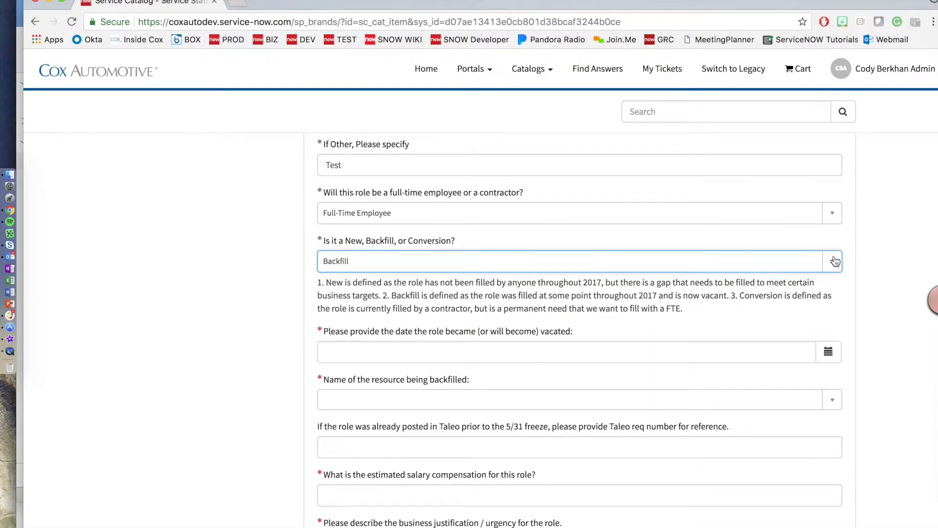
{"action": "left_click", "coordinate": [834, 259]}
{"action": "left_click", "coordinate": [336, 341]}
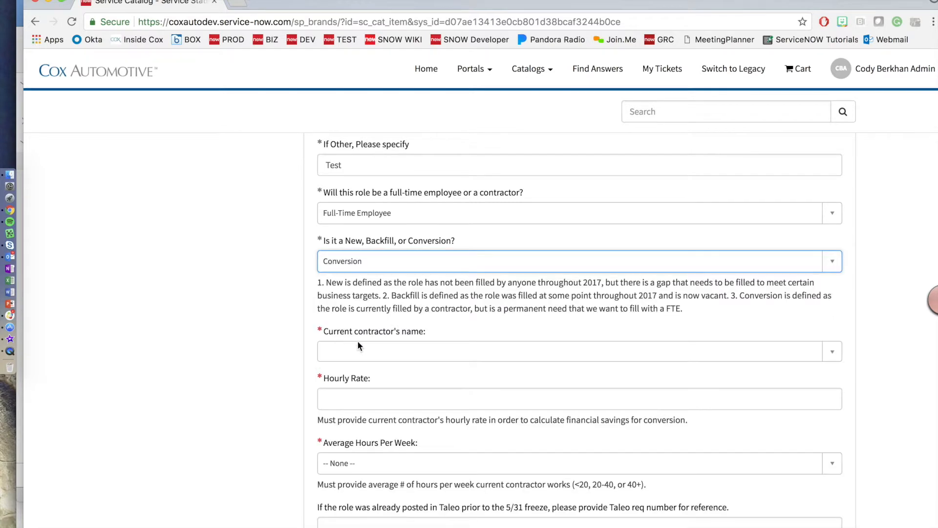
{"action": "left_click", "coordinate": [829, 264]}
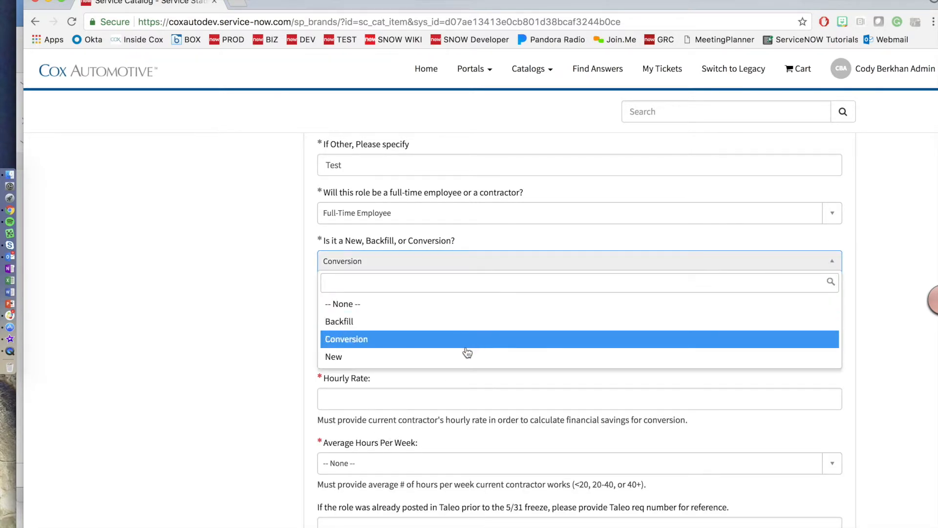
{"action": "left_click", "coordinate": [439, 354]}
{"action": "left_click", "coordinate": [830, 264]}
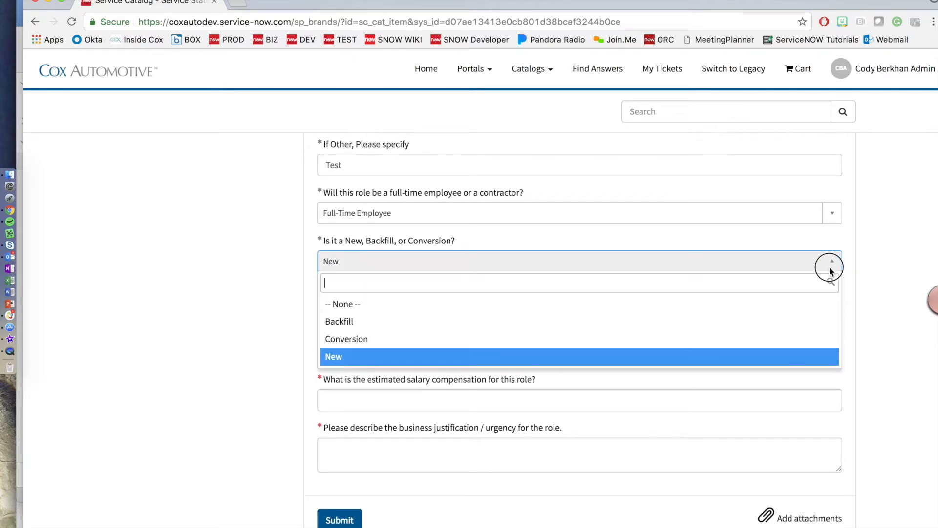
{"action": "left_click", "coordinate": [394, 306]}
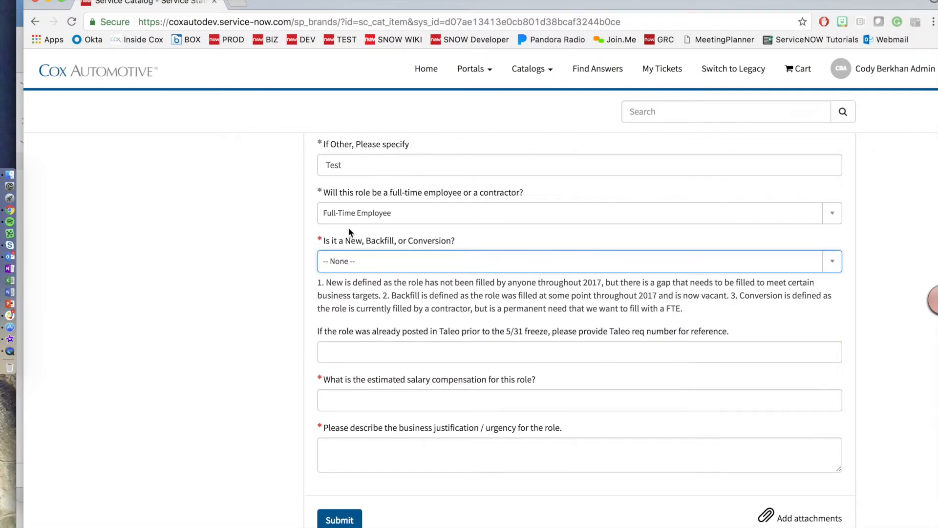
{"action": "left_click", "coordinate": [831, 215]}
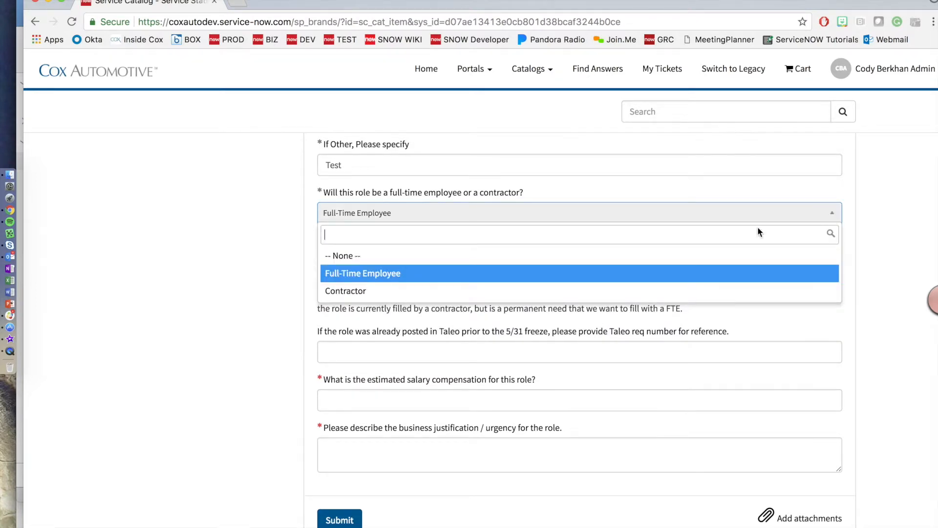
Step: Switch the role to Contractor, try Backfill and New, then reset New or Backfill to None
{"action": "left_click", "coordinate": [336, 293]}
{"action": "scroll", "coordinate": [277, 265], "scroll_direction": "down", "scroll_amount": 1}
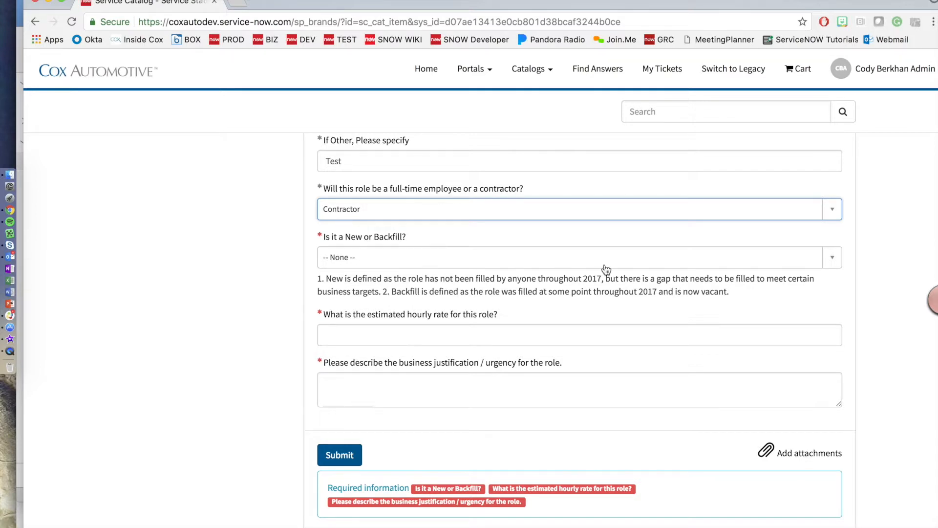
{"action": "left_click", "coordinate": [831, 257]}
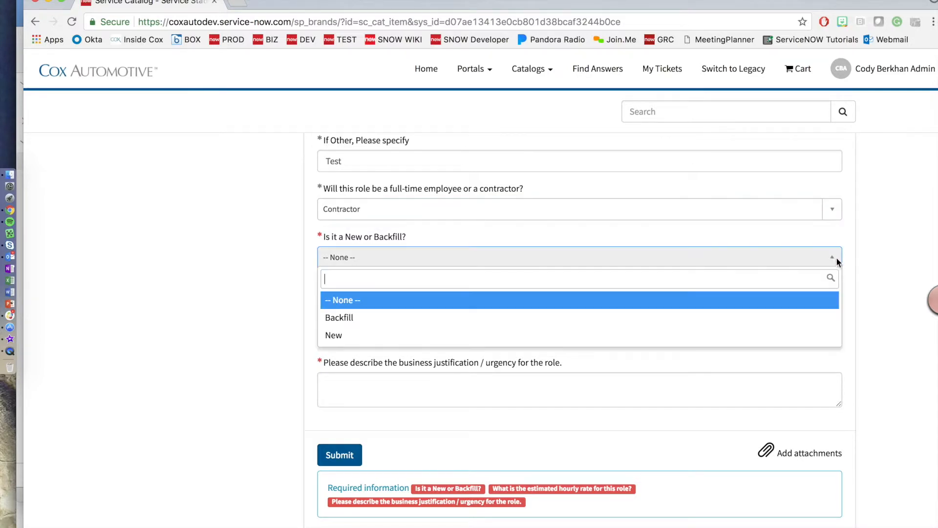
{"action": "left_click", "coordinate": [419, 325]}
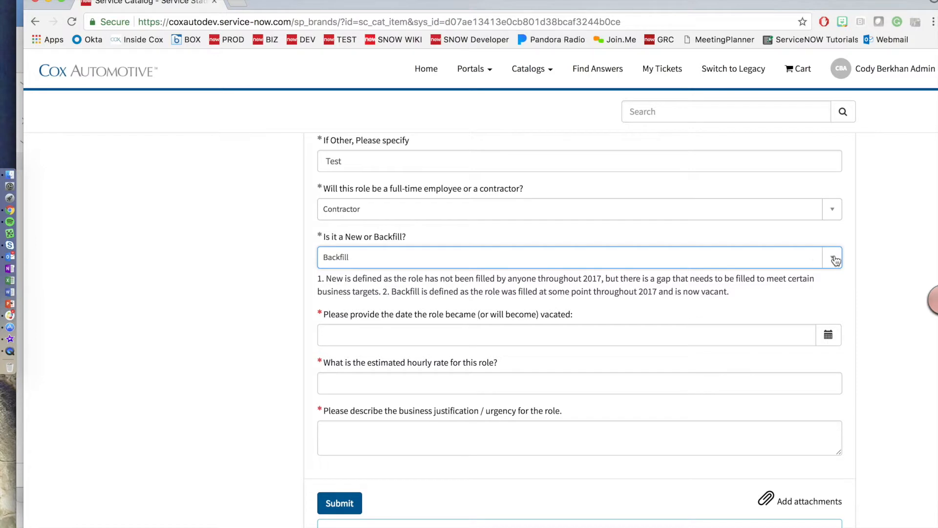
{"action": "left_click", "coordinate": [832, 258]}
{"action": "left_click", "coordinate": [481, 337]}
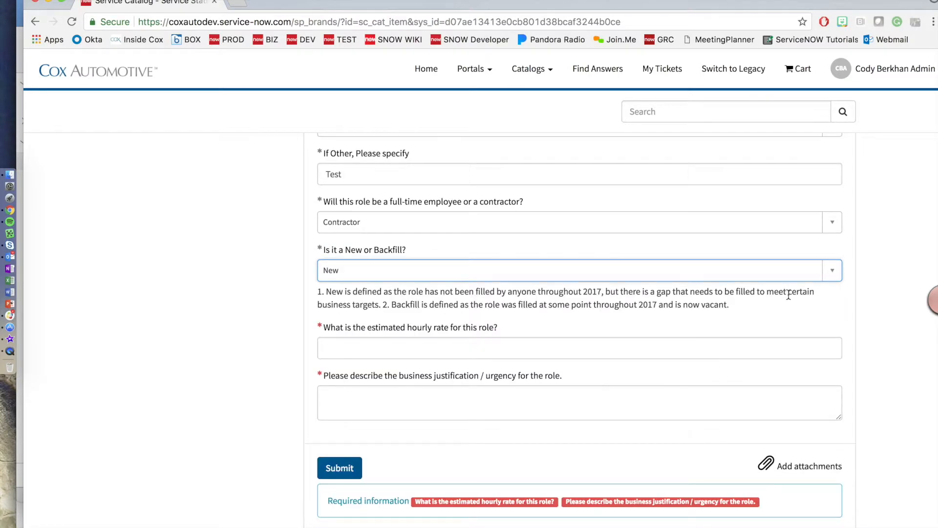
{"action": "left_click", "coordinate": [830, 274]}
{"action": "left_click", "coordinate": [374, 315]}
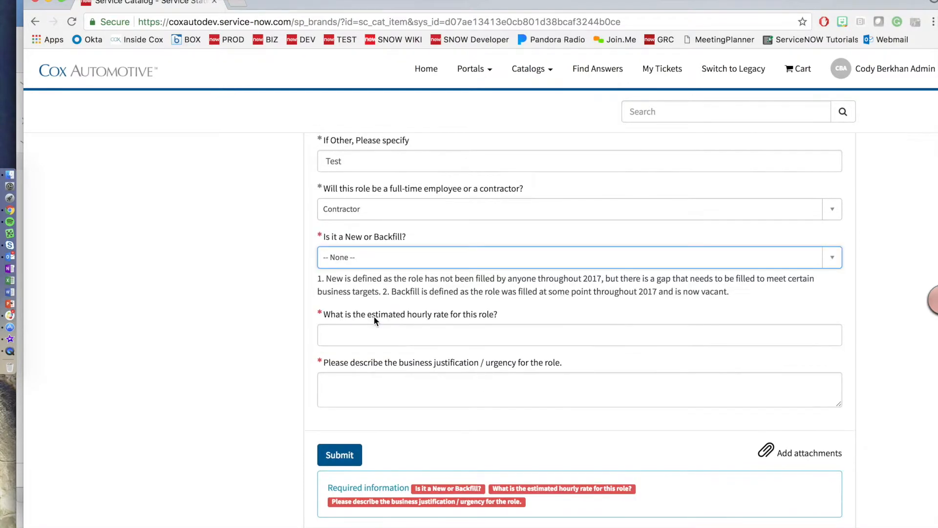
{"action": "left_click", "coordinate": [835, 213]}
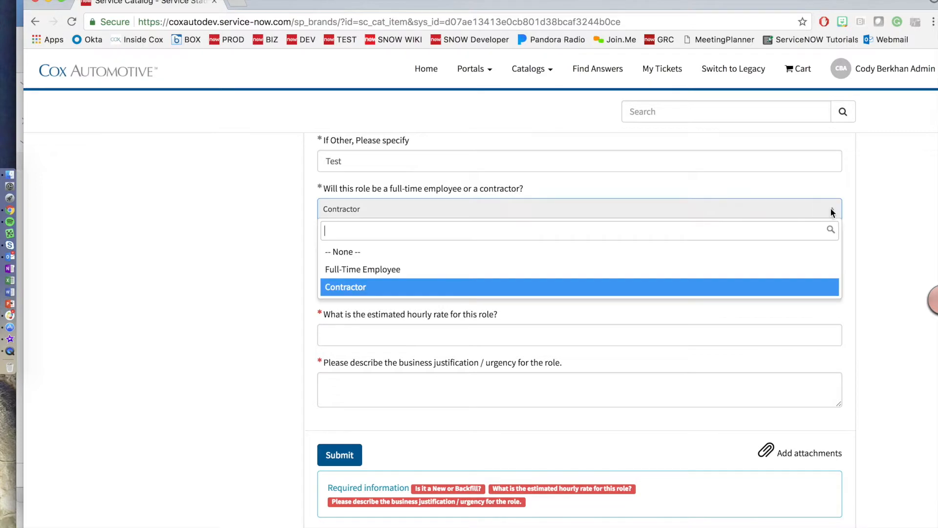
Step: Make the role a Full-Time Employee Backfill
{"action": "left_click", "coordinate": [395, 272]}
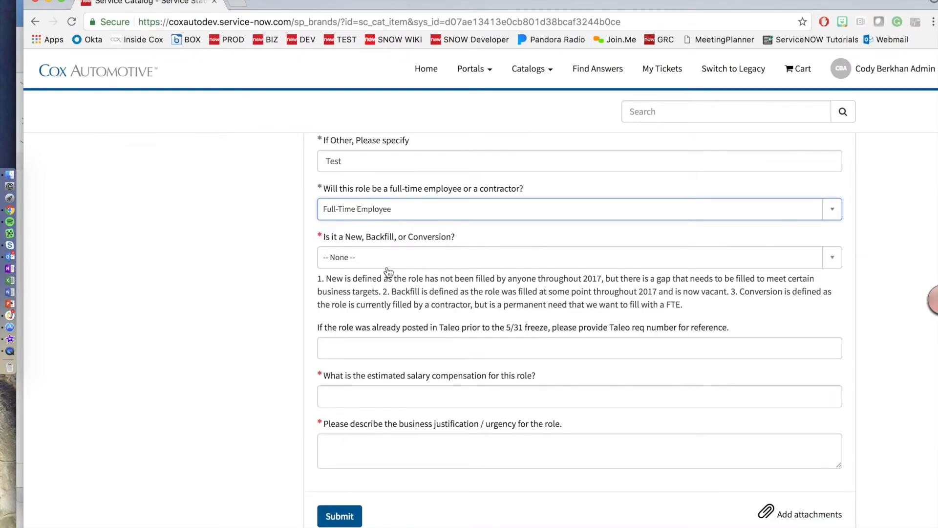
{"action": "left_click", "coordinate": [832, 264]}
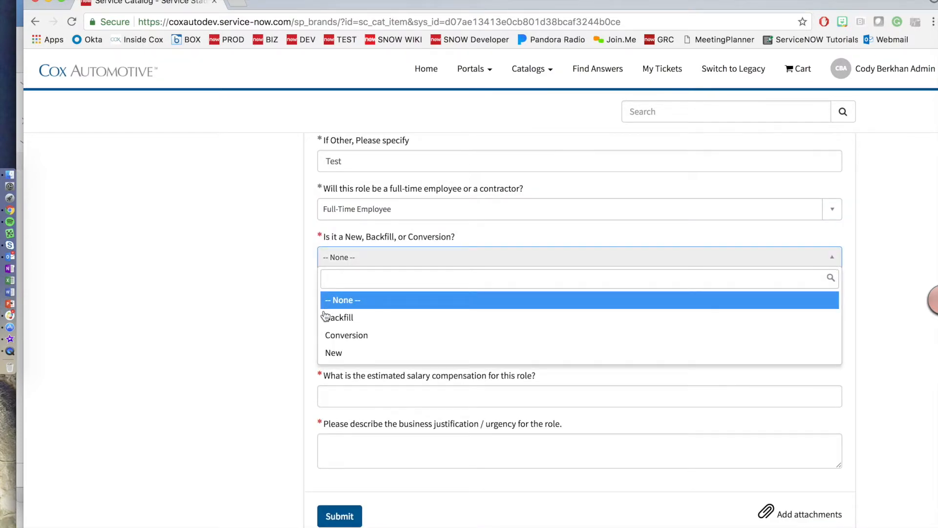
{"action": "left_click", "coordinate": [345, 318]}
{"action": "scroll", "coordinate": [510, 231], "scroll_direction": "down", "scroll_amount": 3}
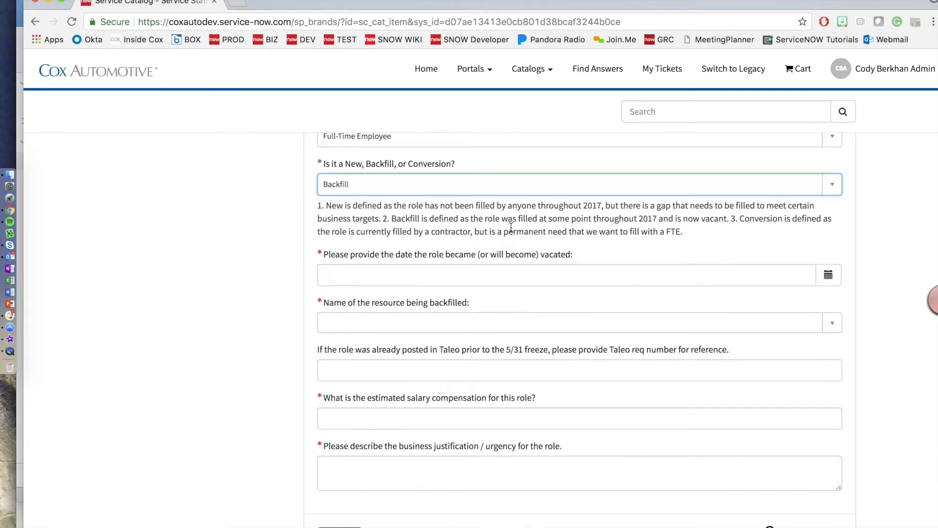
{"action": "scroll", "coordinate": [568, 237], "scroll_direction": "down", "scroll_amount": 1}
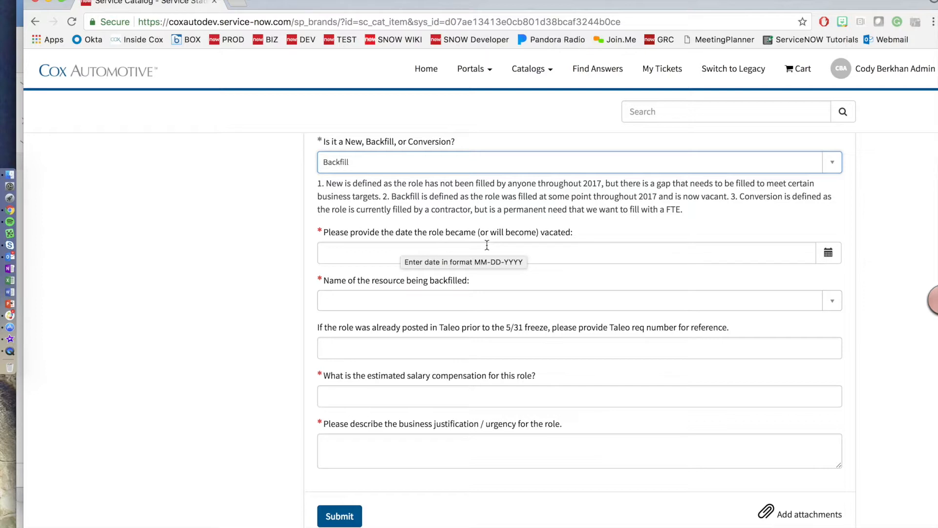
Step: Set the vacated date to 08-17-2017 and select the backfilled team member by name
{"action": "left_click", "coordinate": [828, 253]}
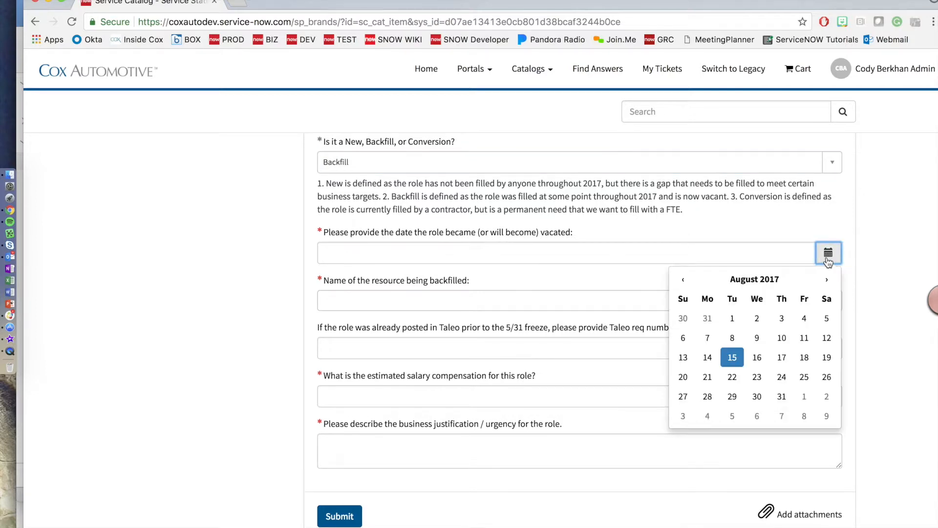
{"action": "left_click", "coordinate": [781, 359]}
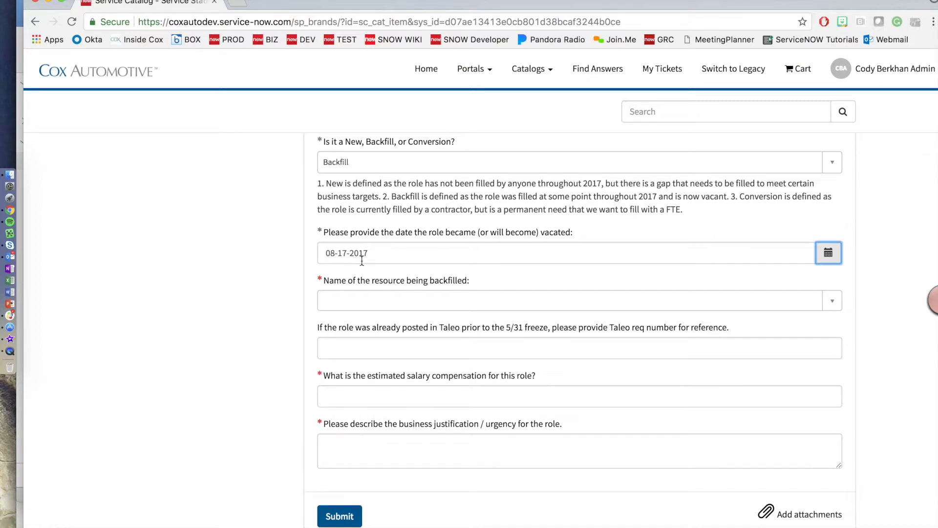
{"action": "left_click", "coordinate": [645, 301]}
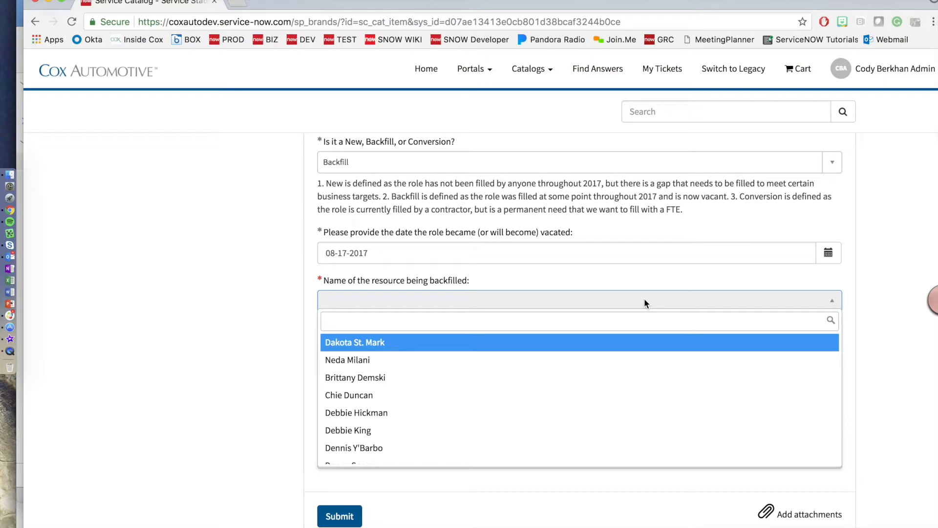
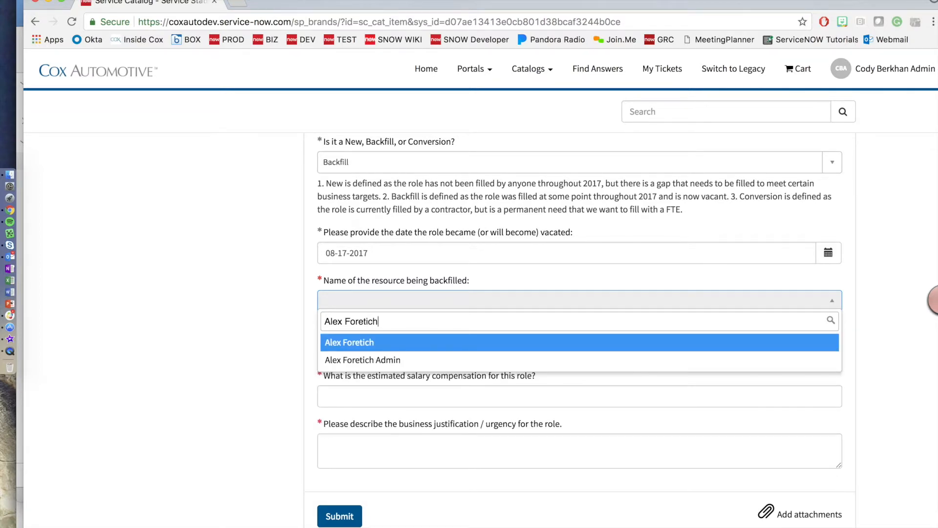
{"action": "key", "text": "Return"}
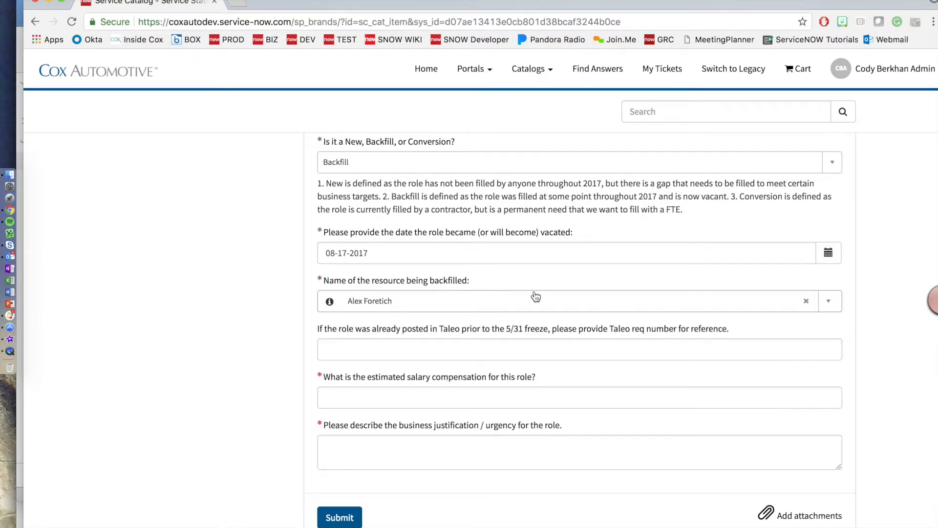
{"action": "scroll", "coordinate": [450, 300], "scroll_direction": "down", "scroll_amount": 2}
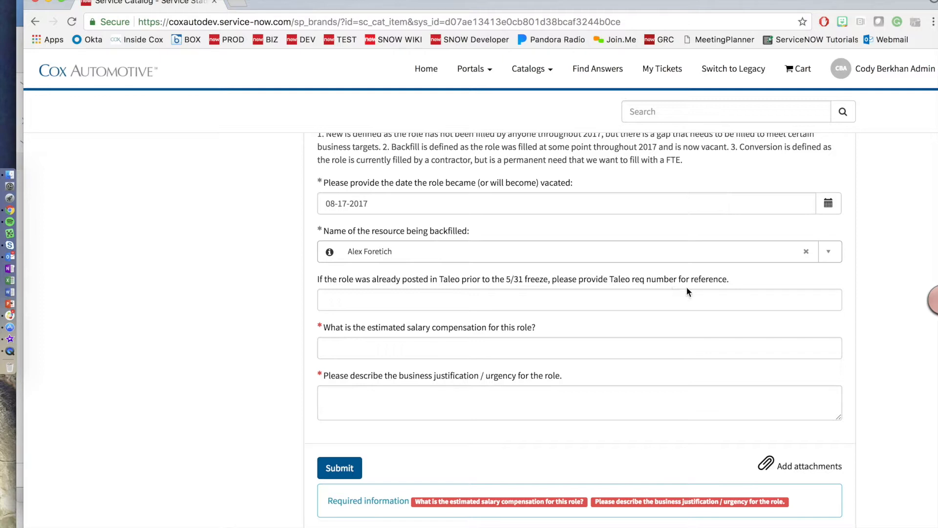
Step: Enter 1234 as the Taleo req number, replacing a mistaken entry
{"action": "left_click", "coordinate": [529, 304]}
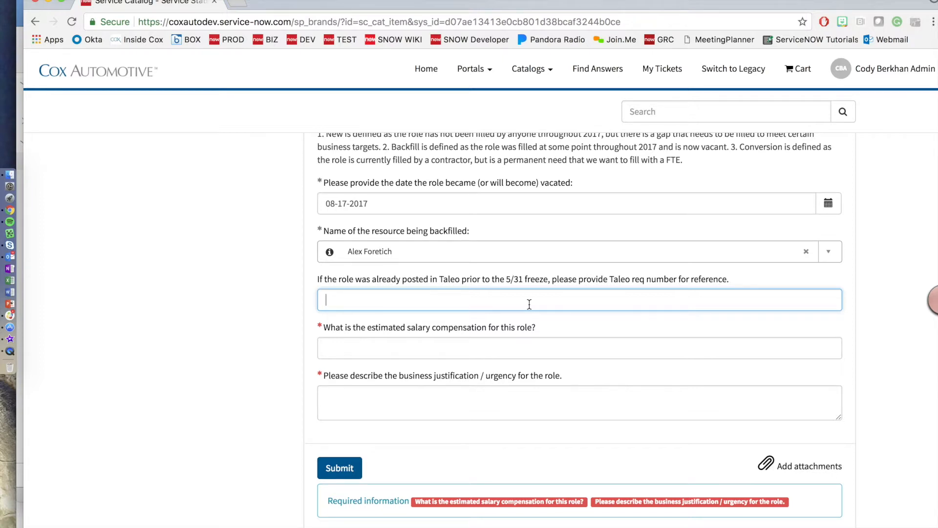
{"action": "type", "text": "Cody"}
{"action": "key", "text": "Tab"}
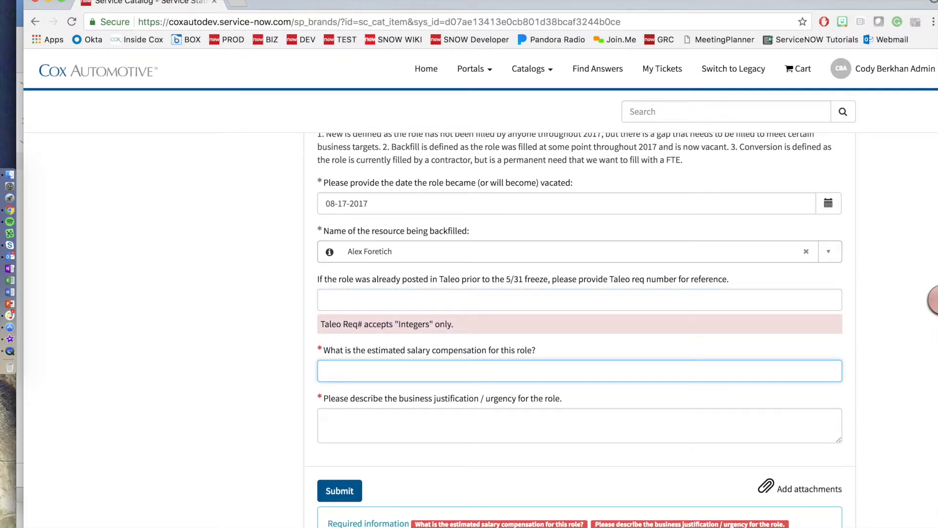
{"action": "left_click", "coordinate": [326, 300]}
{"action": "type", "text": "1234"}
{"action": "key", "text": "Tab"}
Step: Set the estimated salary compensation to 50000.00
{"action": "type", "text": "Cody"}
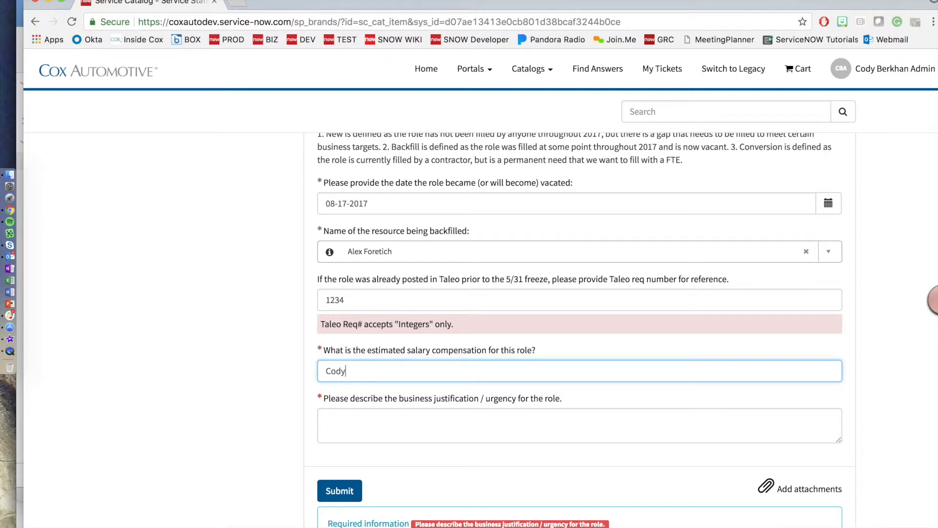
{"action": "key", "text": "Tab"}
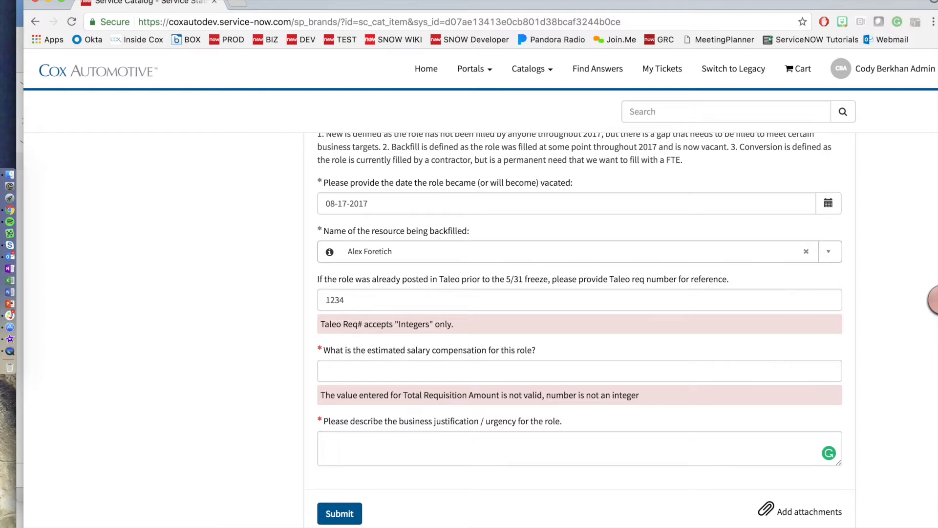
{"action": "left_click", "coordinate": [375, 372]}
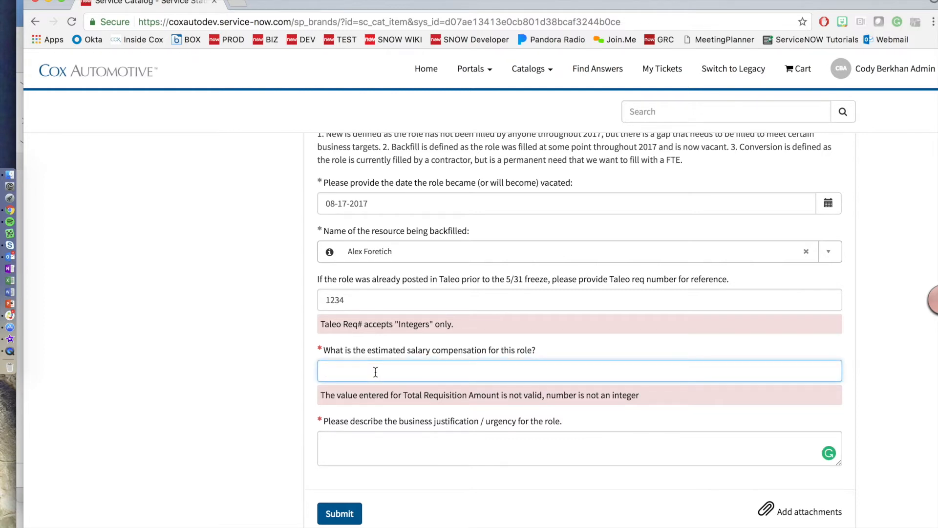
{"action": "type", "text": "50000"}
{"action": "key", "text": "Tab"}
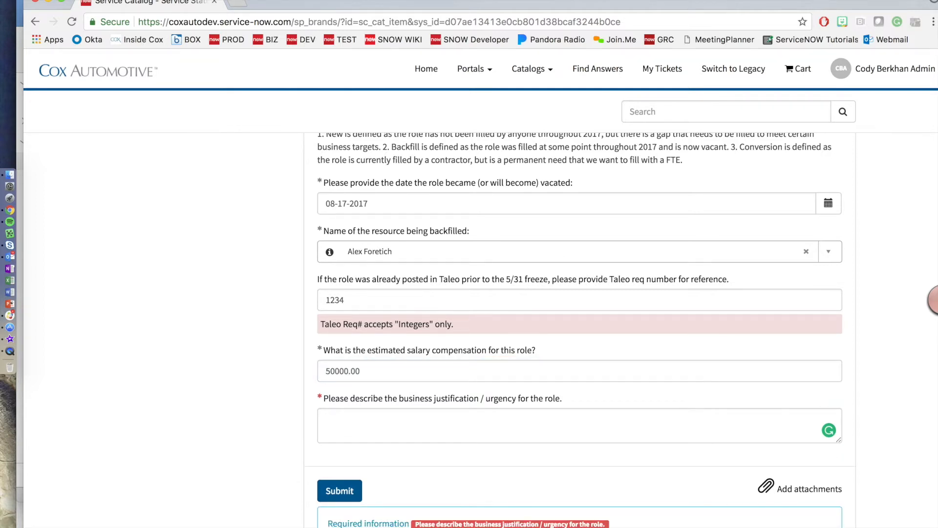
{"action": "left_click", "coordinate": [364, 420]}
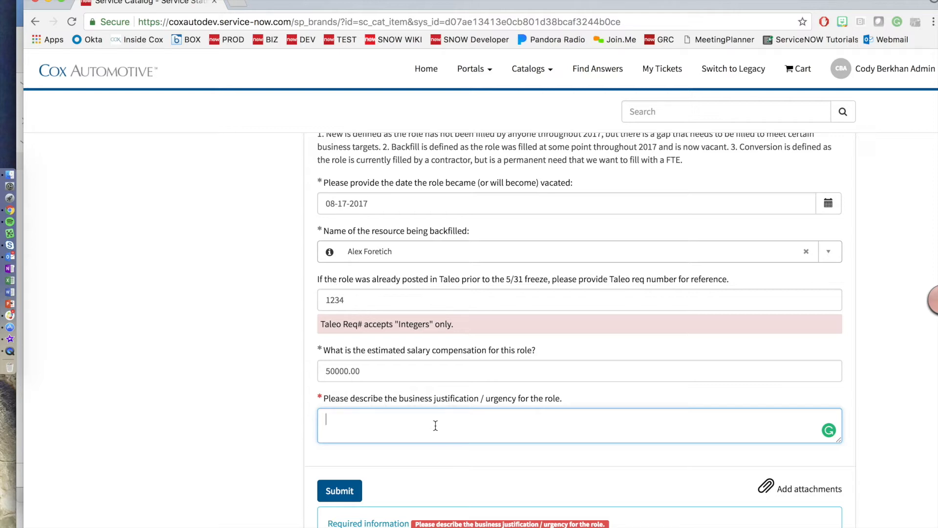
Step: Enter 'Test' as the business justification and submit the hiring request
{"action": "type", "text": "Test"}
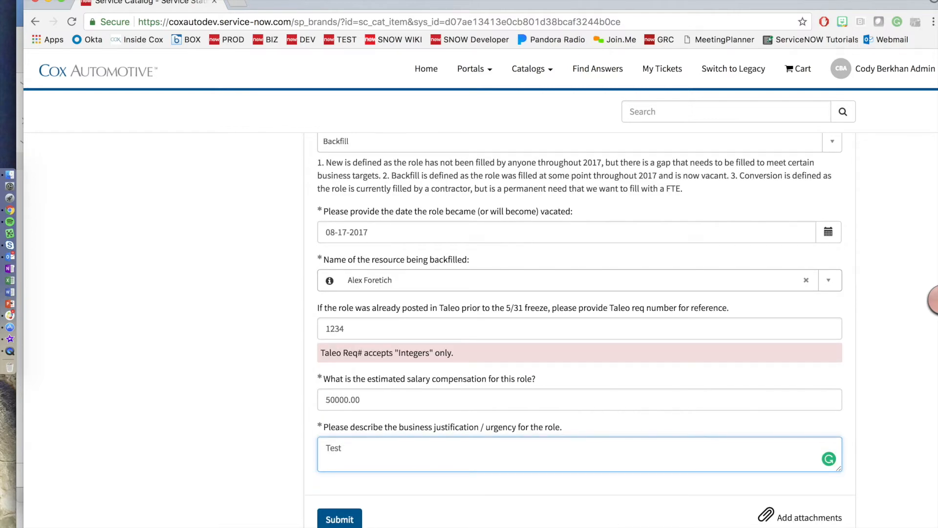
{"action": "left_click", "coordinate": [538, 482]}
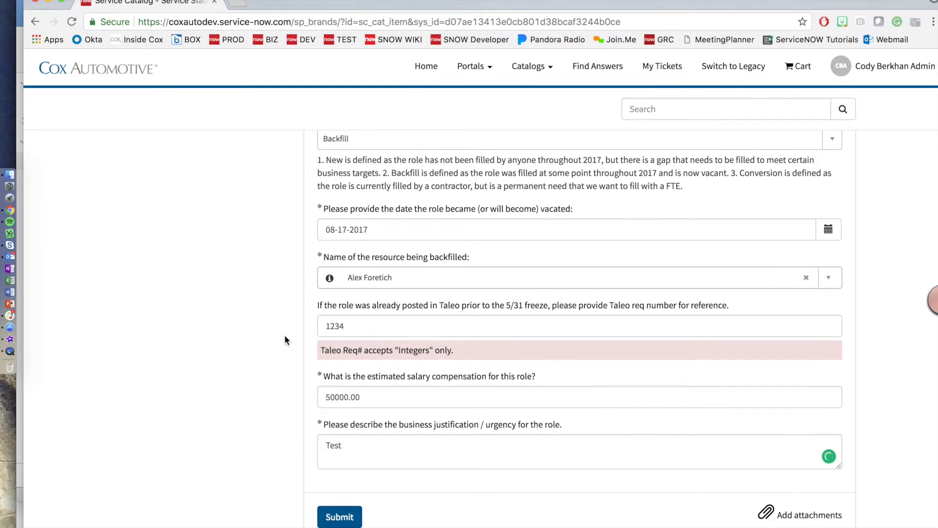
{"action": "scroll", "coordinate": [416, 377], "scroll_direction": "up", "scroll_amount": 10}
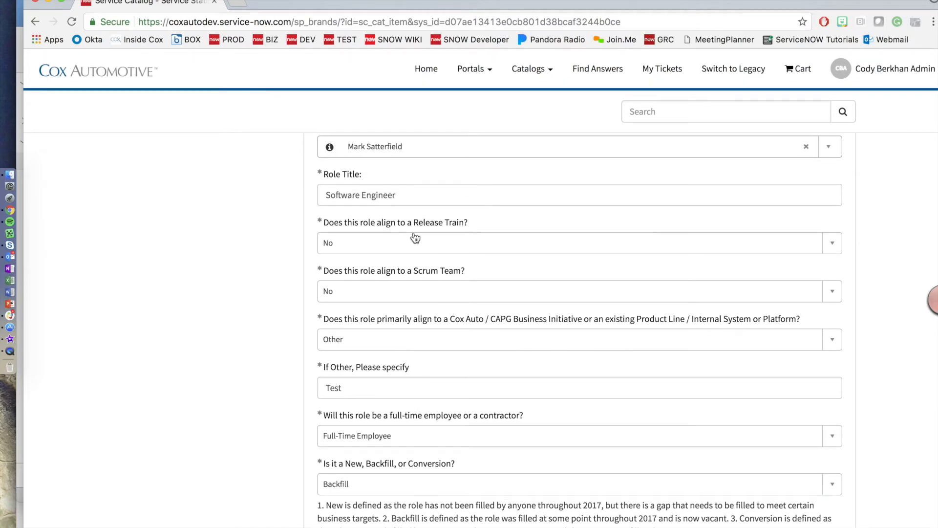
{"action": "scroll", "coordinate": [409, 236], "scroll_direction": "down", "scroll_amount": 2}
{"action": "scroll", "coordinate": [410, 232], "scroll_direction": "down", "scroll_amount": 4}
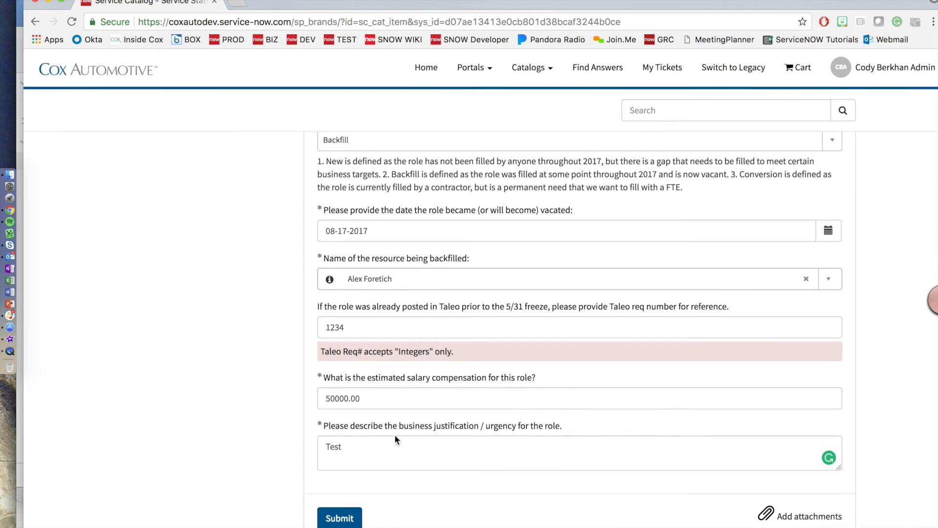
{"action": "left_click", "coordinate": [348, 518]}
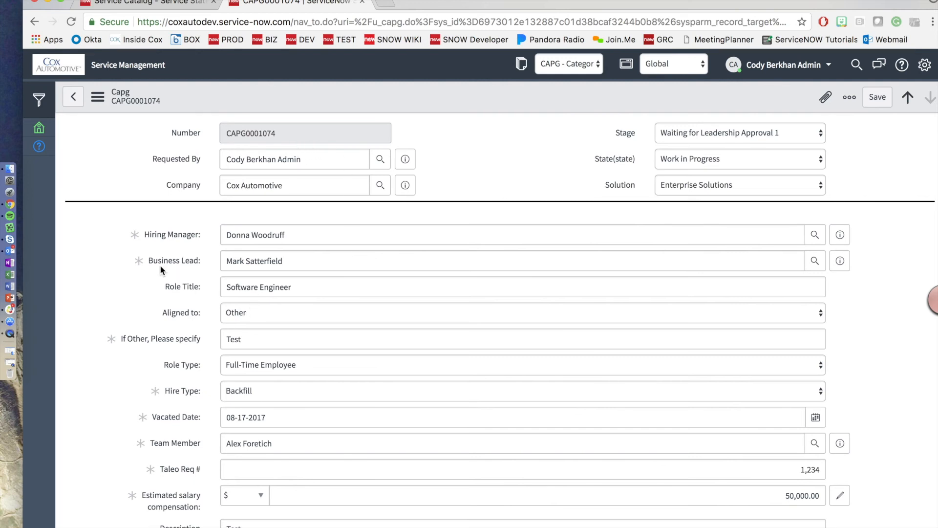
Step: Scroll through record CAPG0001074 to review its stage and state
{"action": "scroll", "coordinate": [160, 265], "scroll_direction": "down", "scroll_amount": 3}
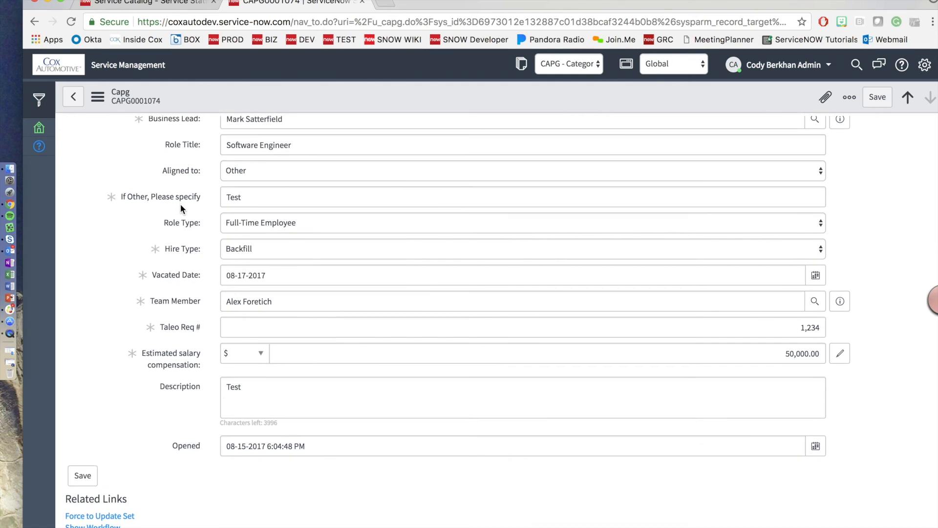
{"action": "scroll", "coordinate": [180, 204], "scroll_direction": "up", "scroll_amount": 4}
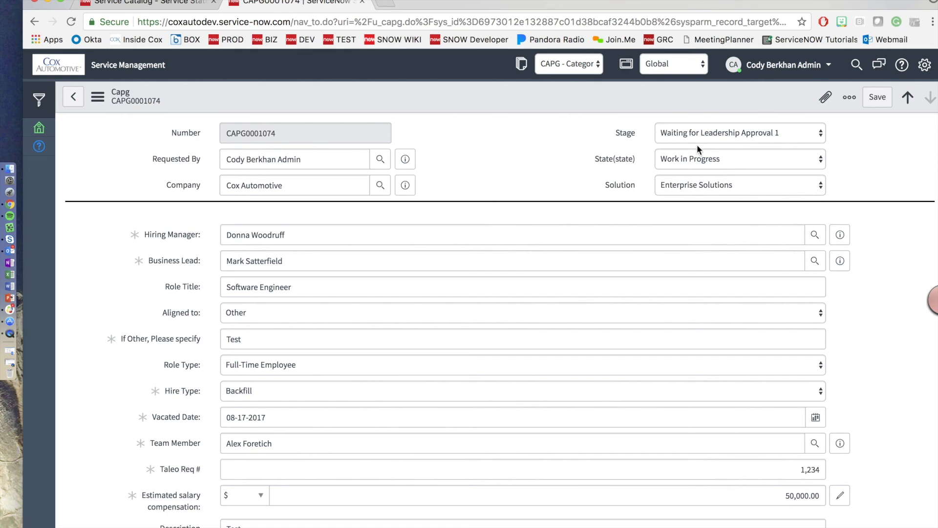
{"action": "scroll", "coordinate": [542, 140], "scroll_direction": "down", "scroll_amount": 5}
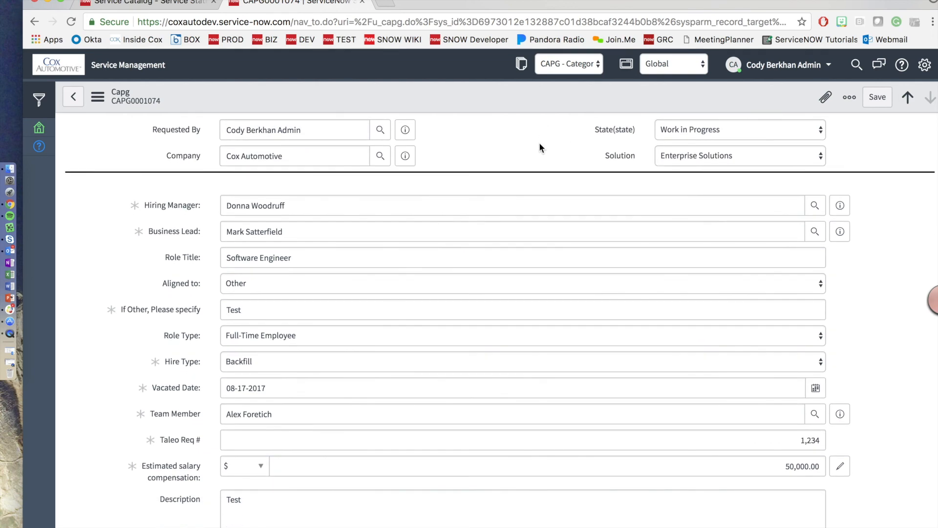